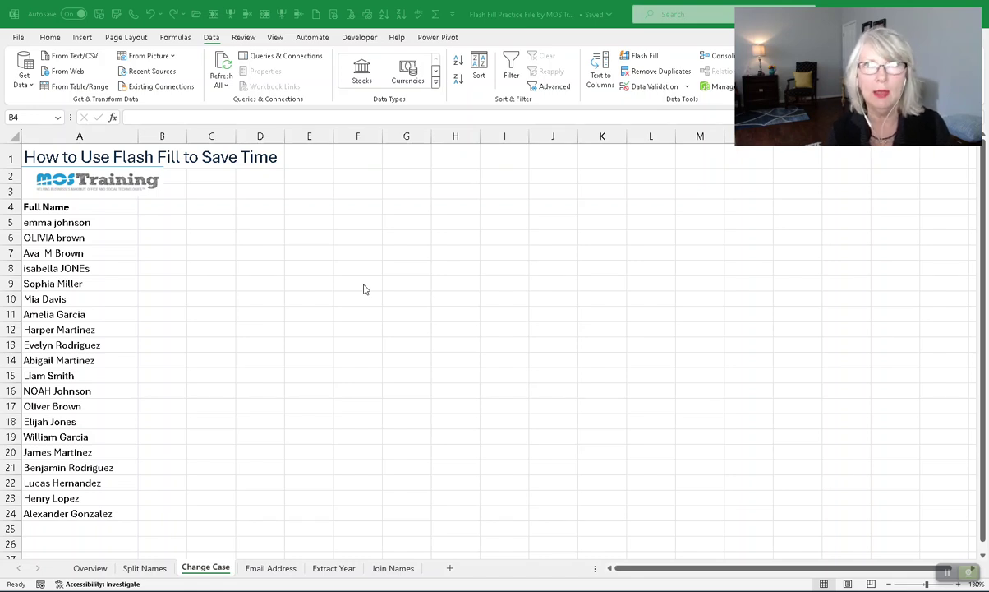
# Enter the first person's proper-cased full name in B5 and Flash Fill the remaining names.
pyautogui.click(145, 206)
pyautogui.click(149, 221)
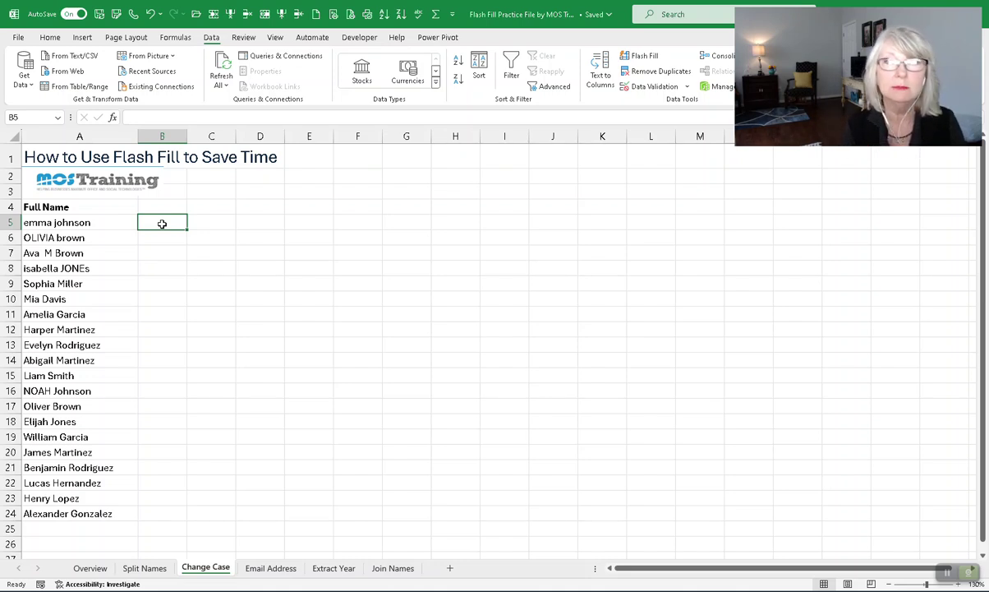
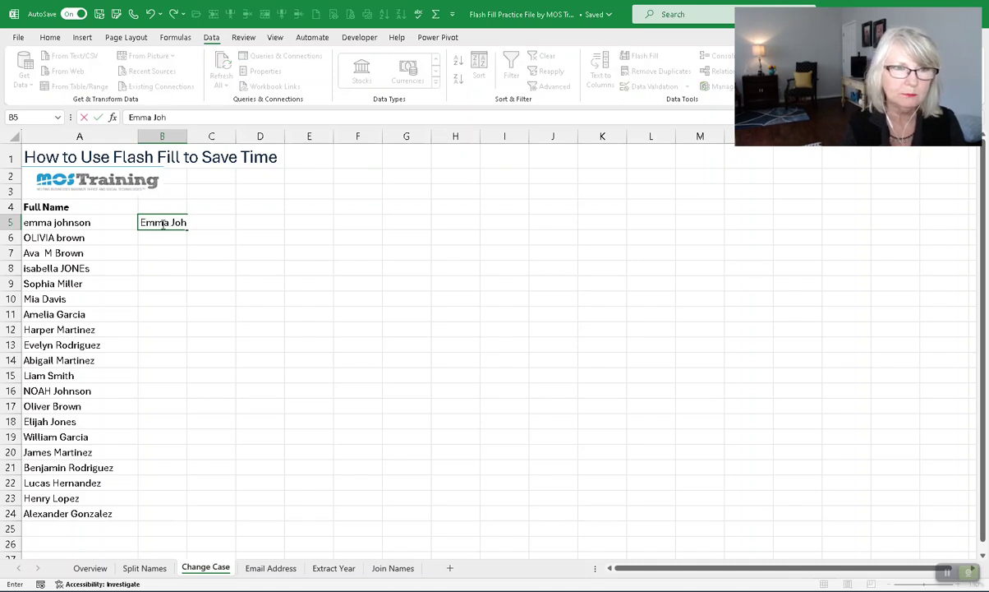
pyautogui.press('Return')
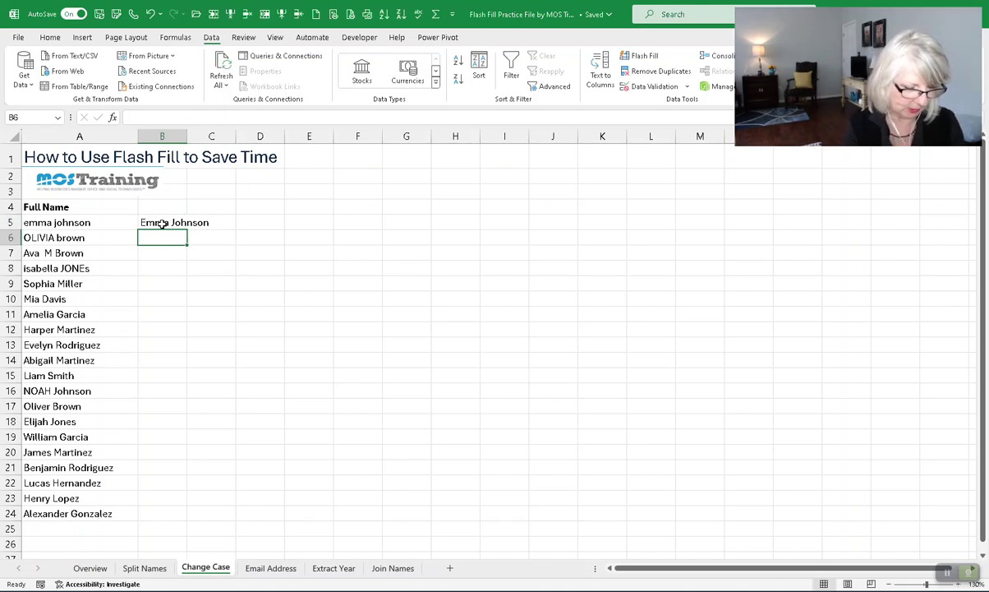
pyautogui.hotkey('ctrl', 'e')
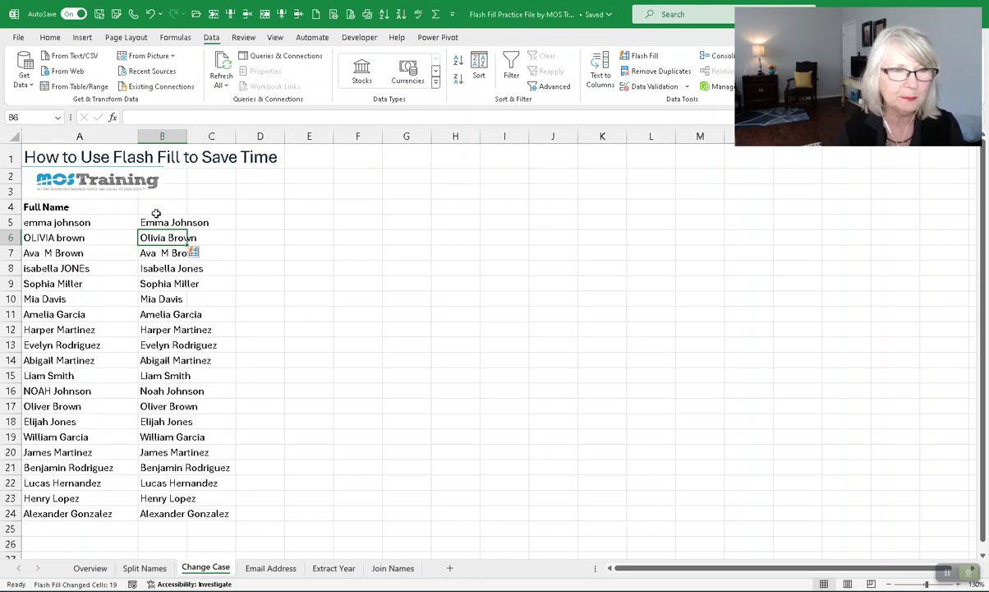
# Clear the filled names from B5 down to B24, then go to the Overview sheet.
pyautogui.click(160, 223)
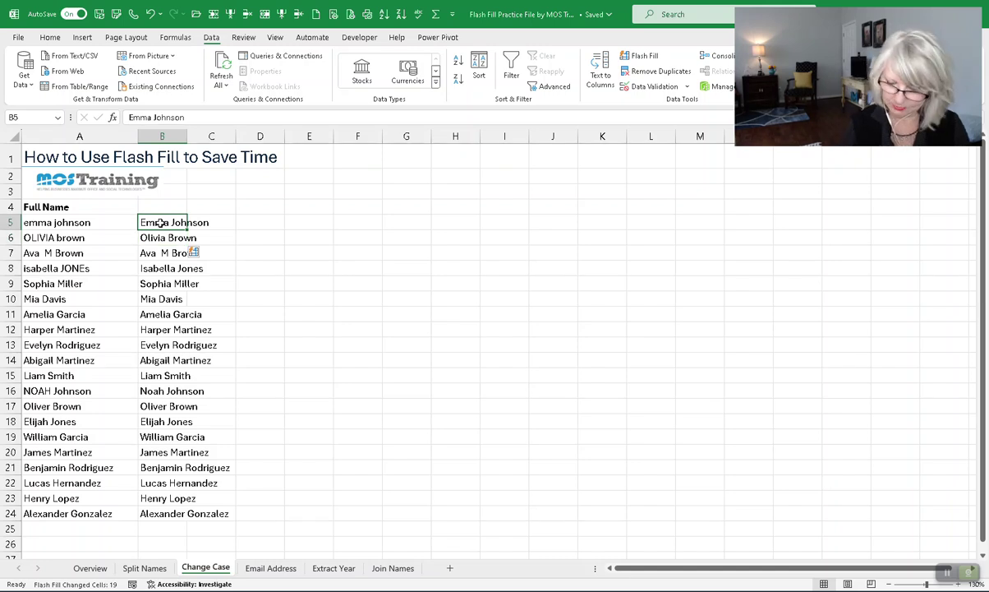
pyautogui.hotkey('ctrl', 'shift', 'Down')
pyautogui.press('Delete')
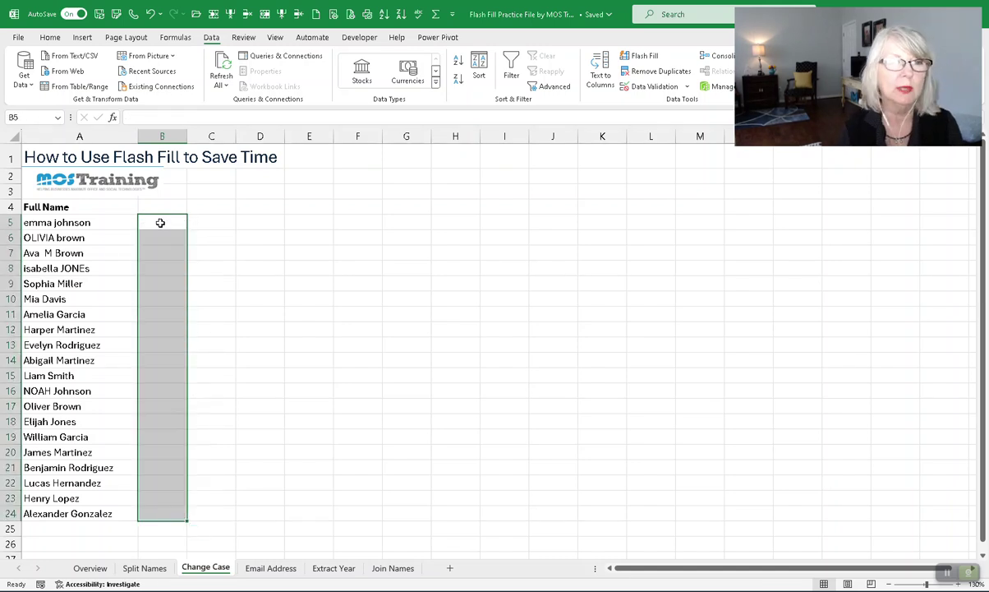
pyautogui.click(160, 223)
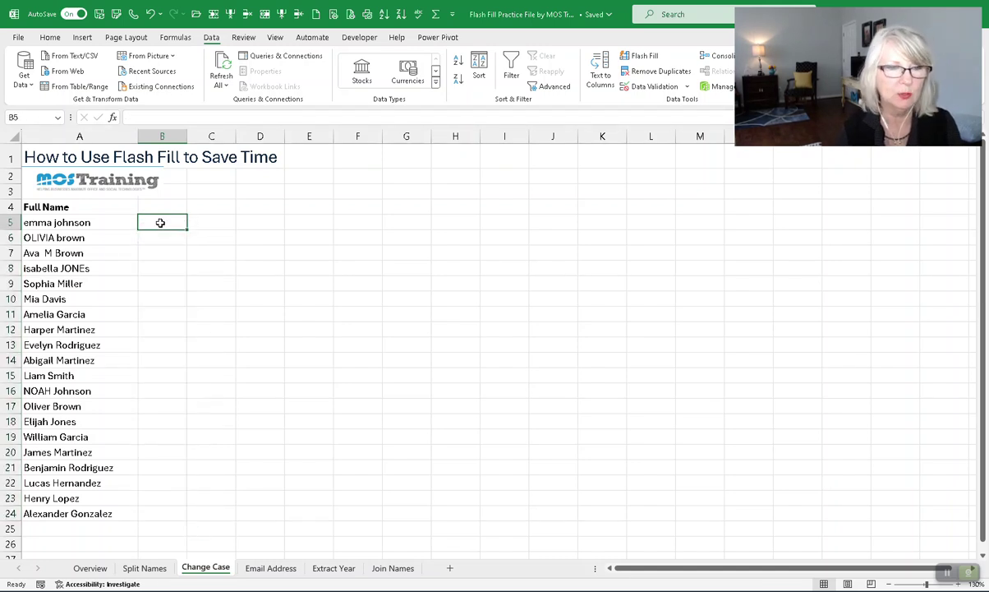
pyautogui.click(85, 572)
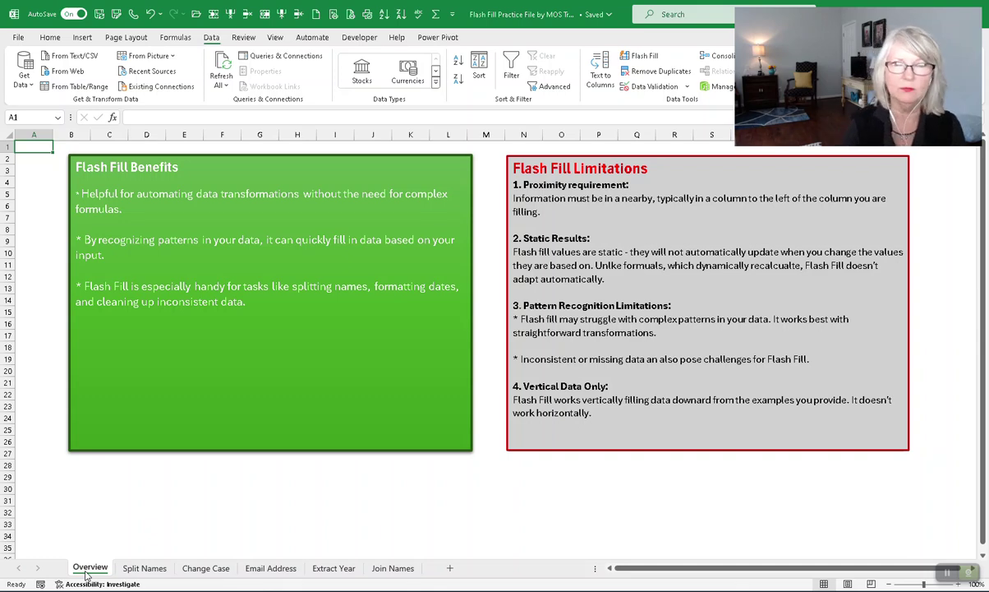
pyautogui.click(161, 570)
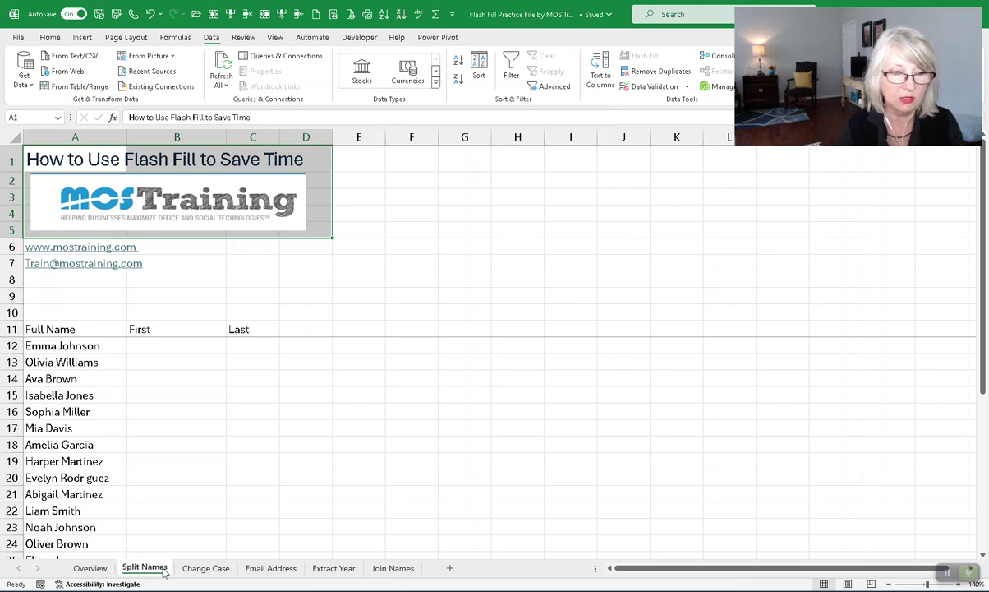
pyautogui.click(160, 346)
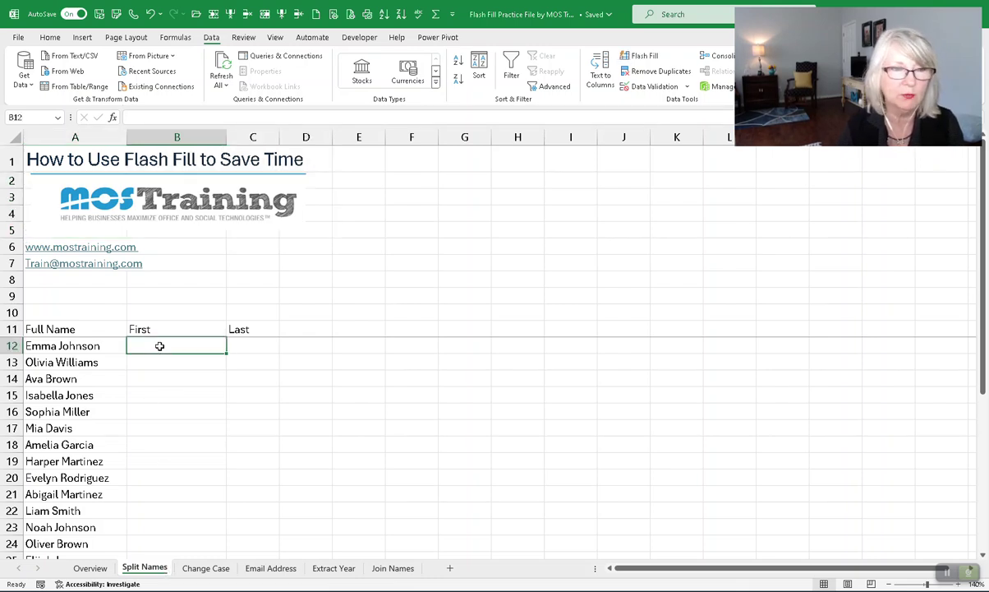
pyautogui.scroll(-1, 160, 346)
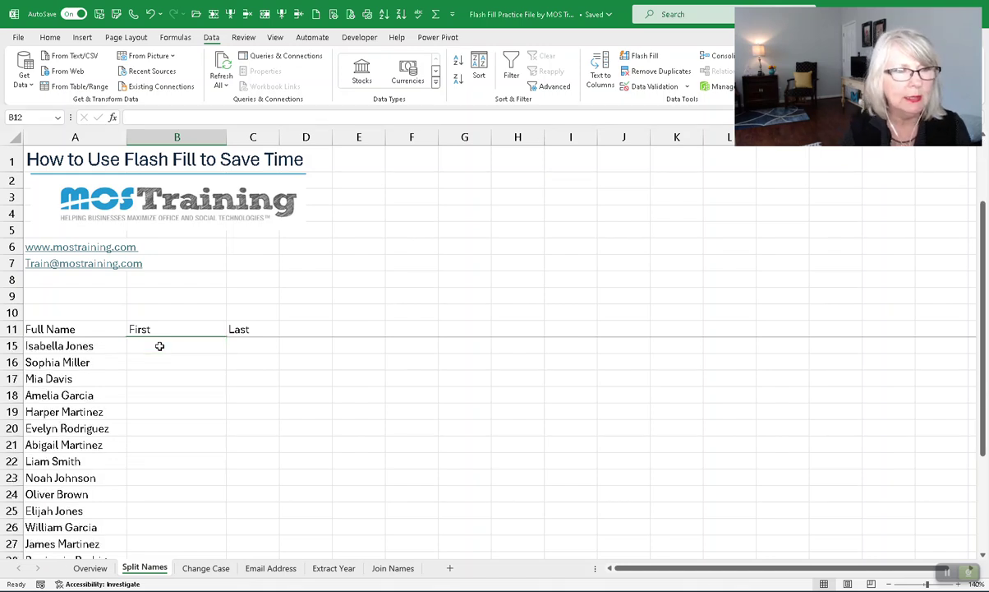
pyautogui.scroll(1, 159, 344)
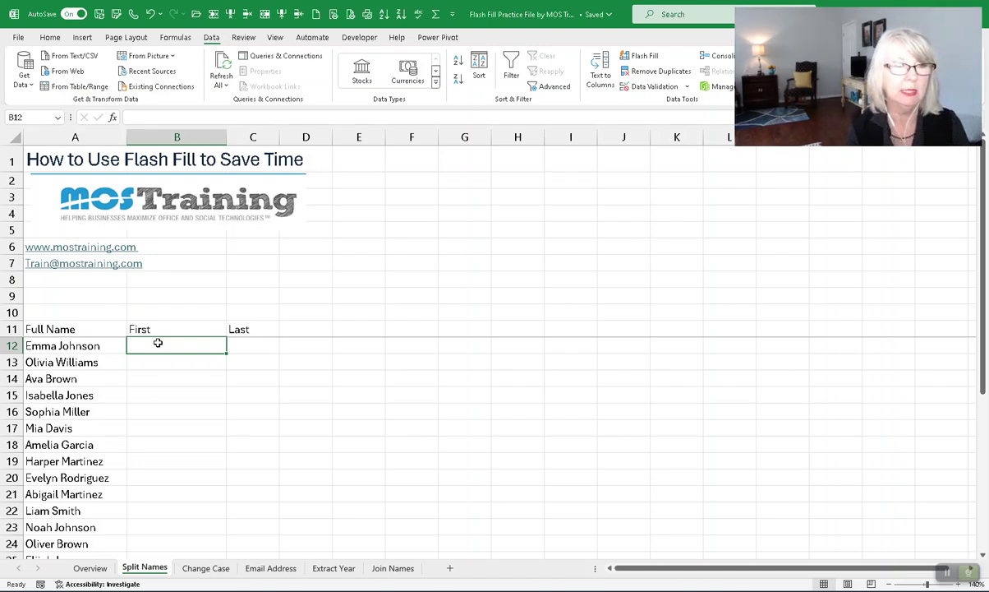
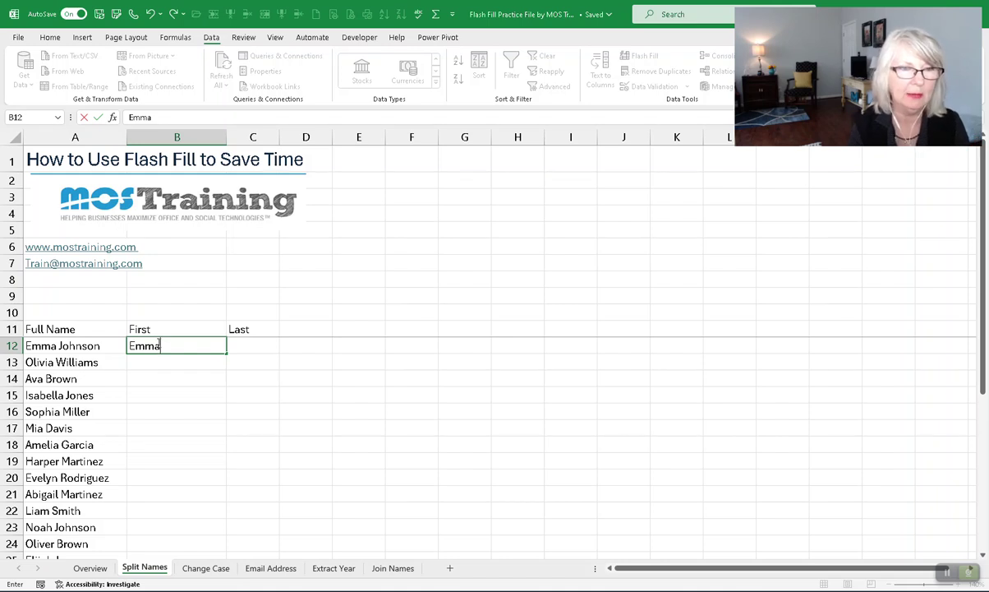
# Enter the first person's first name in B12 and Flash Fill first names down column B.
pyautogui.press('Return')
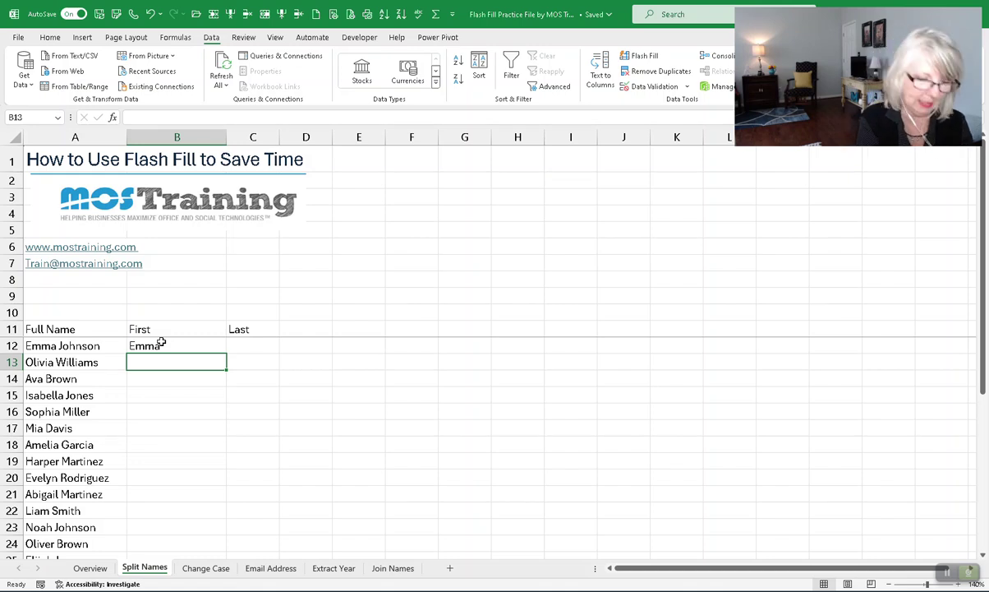
pyautogui.hotkey('ctrl', 'e')
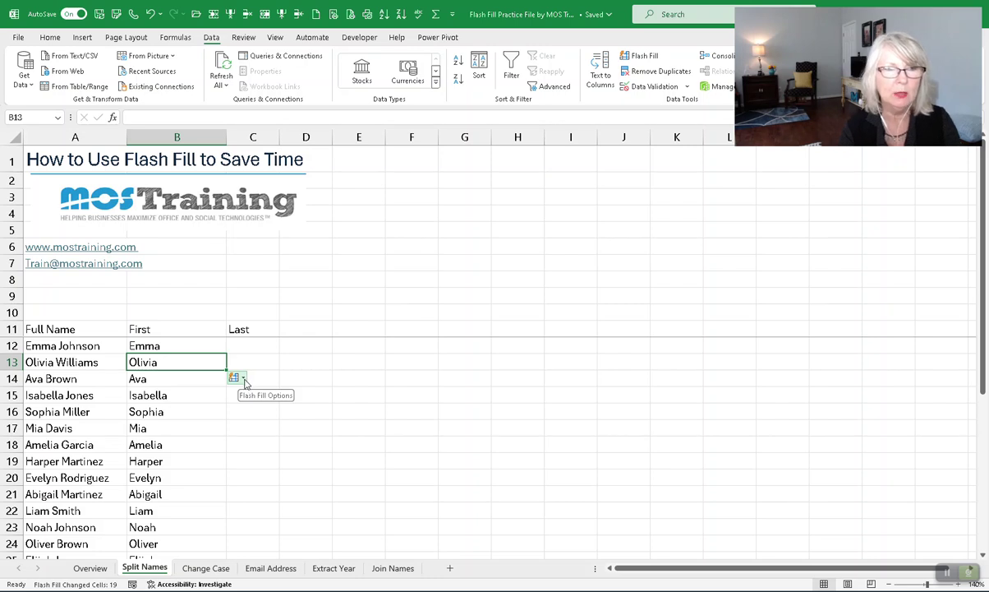
pyautogui.click(244, 378)
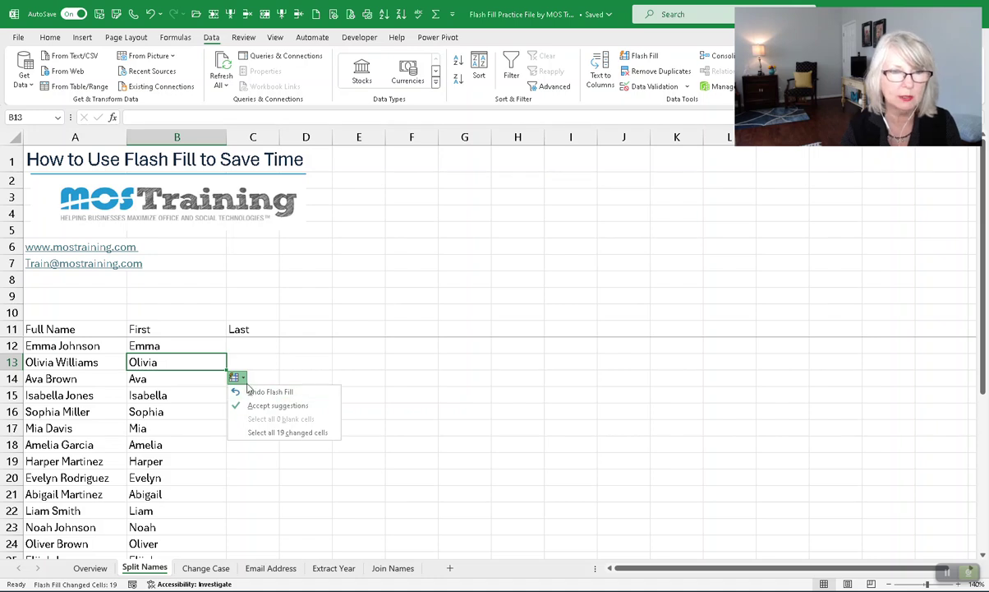
pyautogui.click(246, 379)
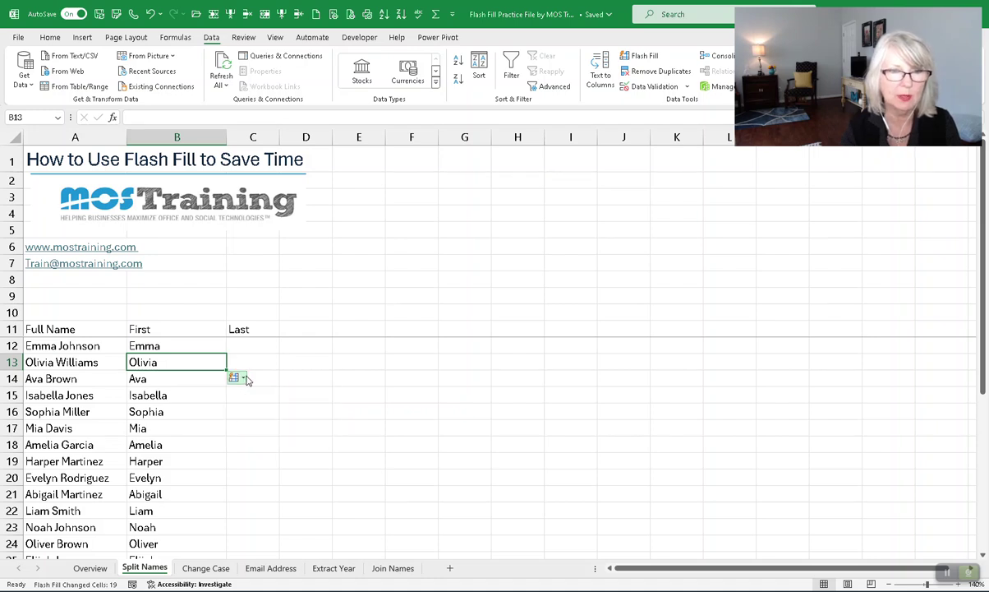
pyautogui.click(210, 362)
pyautogui.click(259, 347)
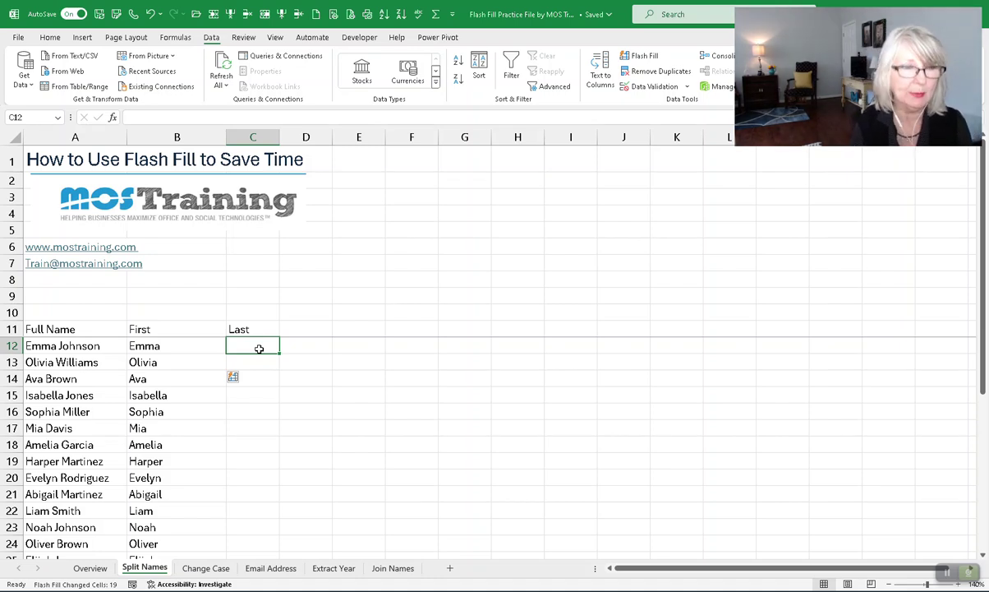
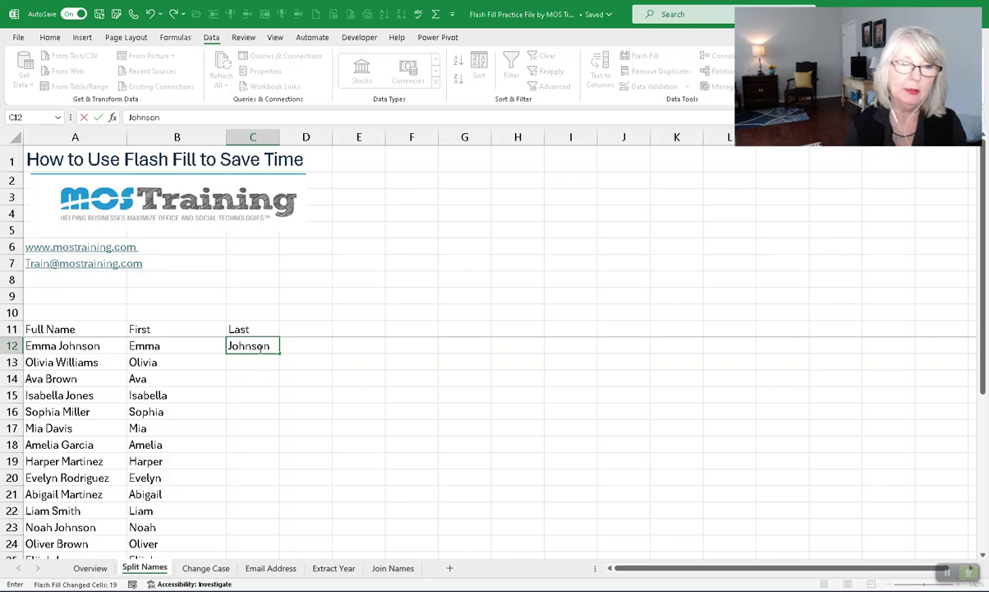
# Enter the first surname in C12, attempt Flash Fill, and dismiss the no-pattern warning.
pyautogui.press('Return')
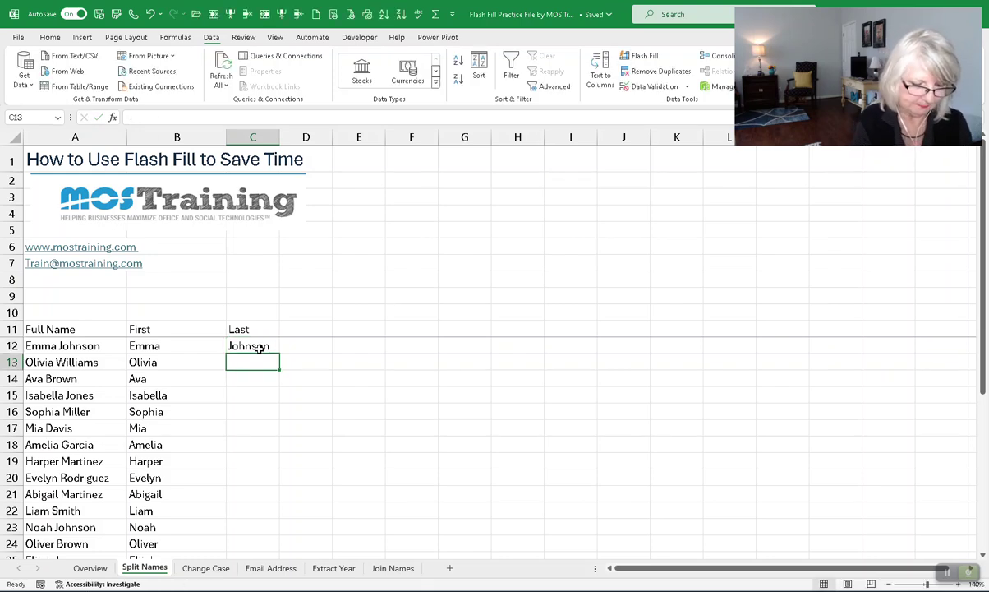
pyautogui.hotkey('ctrl', 'e')
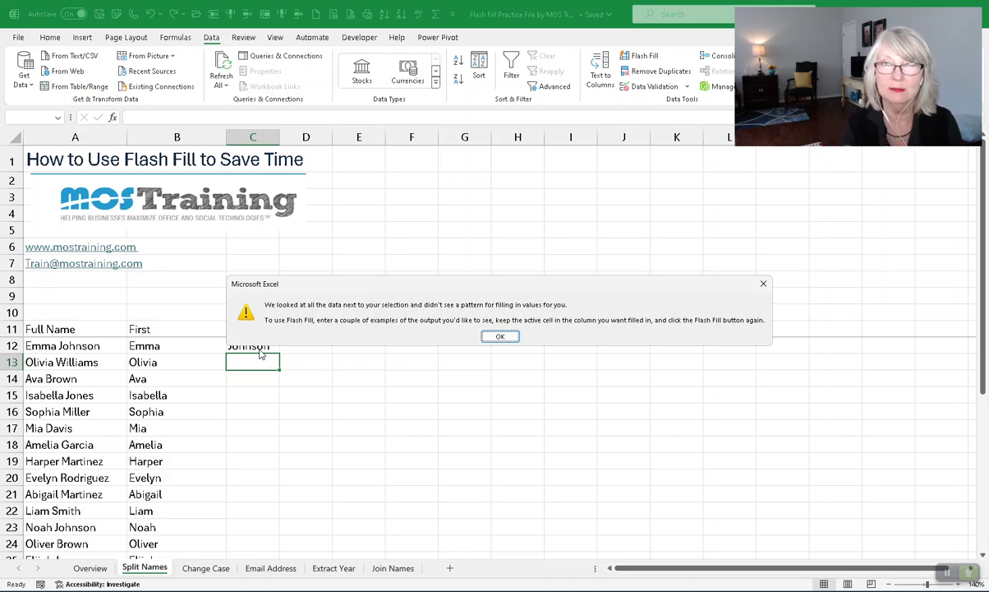
pyautogui.click(501, 336)
# Copy the C12 surname down the Last column through row 31 with the fill handle.
pyautogui.click(253, 346)
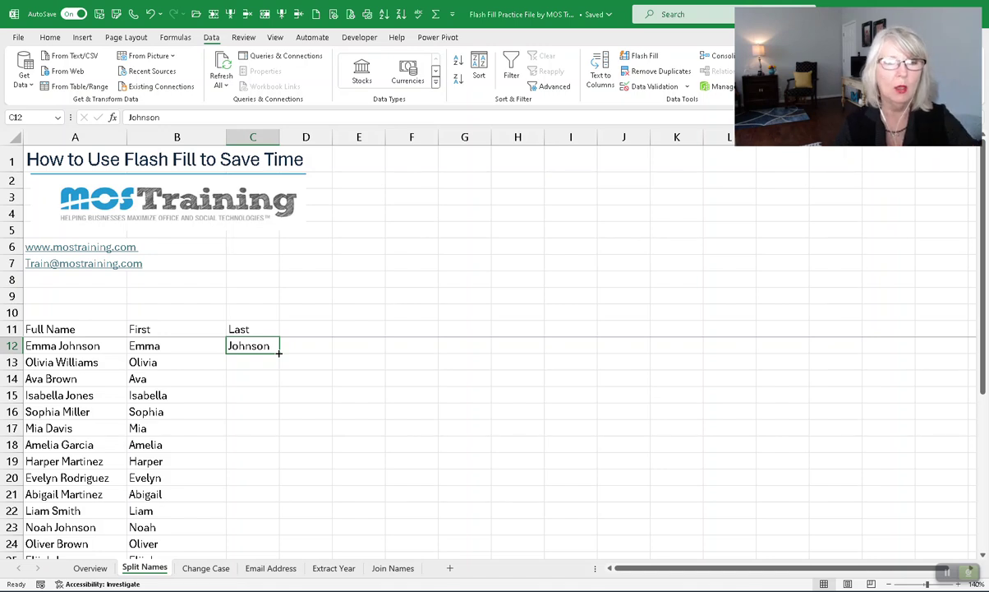
pyautogui.doubleClick(279, 351)
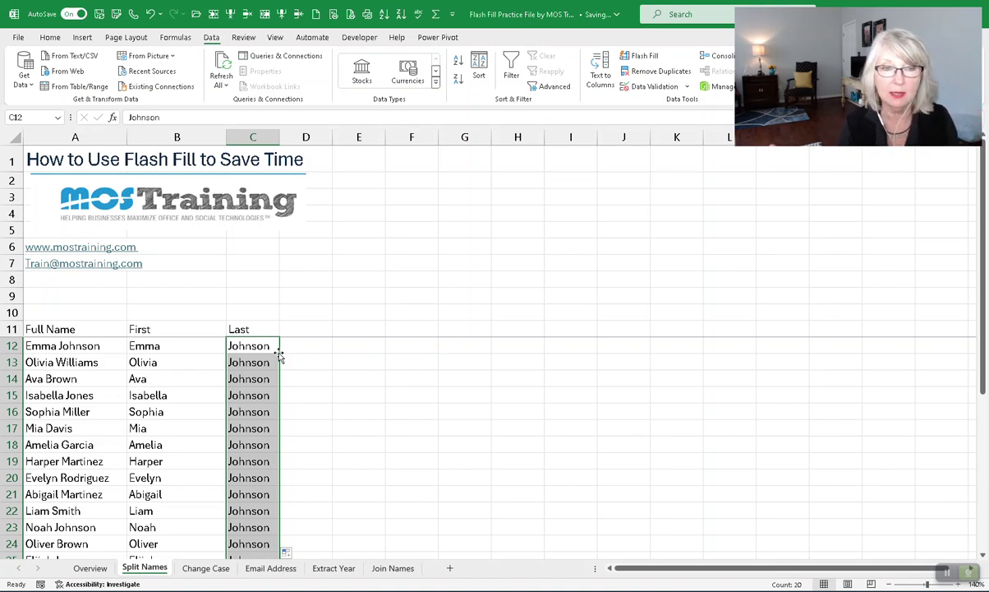
# Scroll to the end of the data and bring up Auto Fill Options below C31.
pyautogui.scroll(-5, 275, 361)
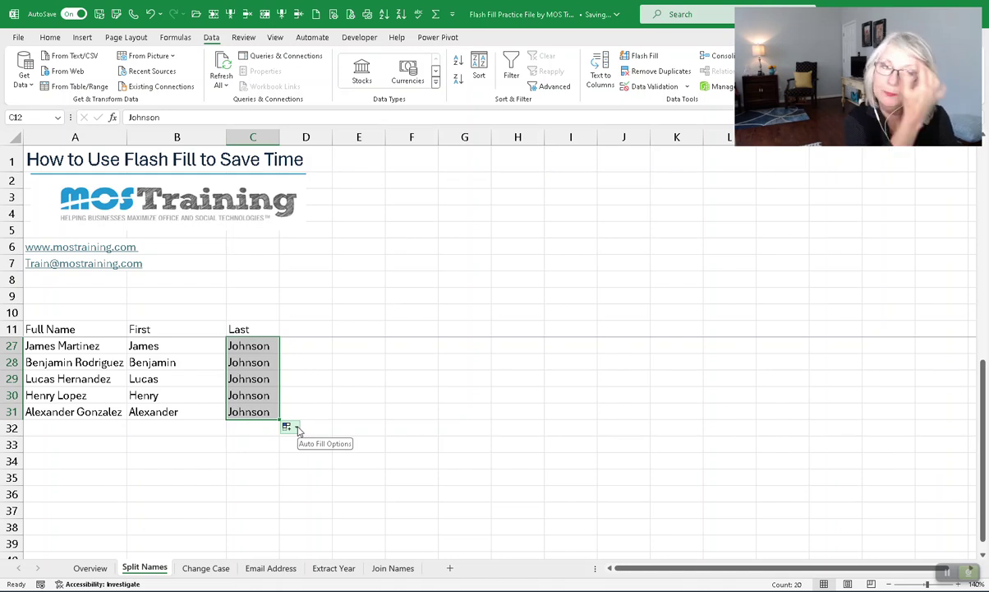
pyautogui.click(296, 428)
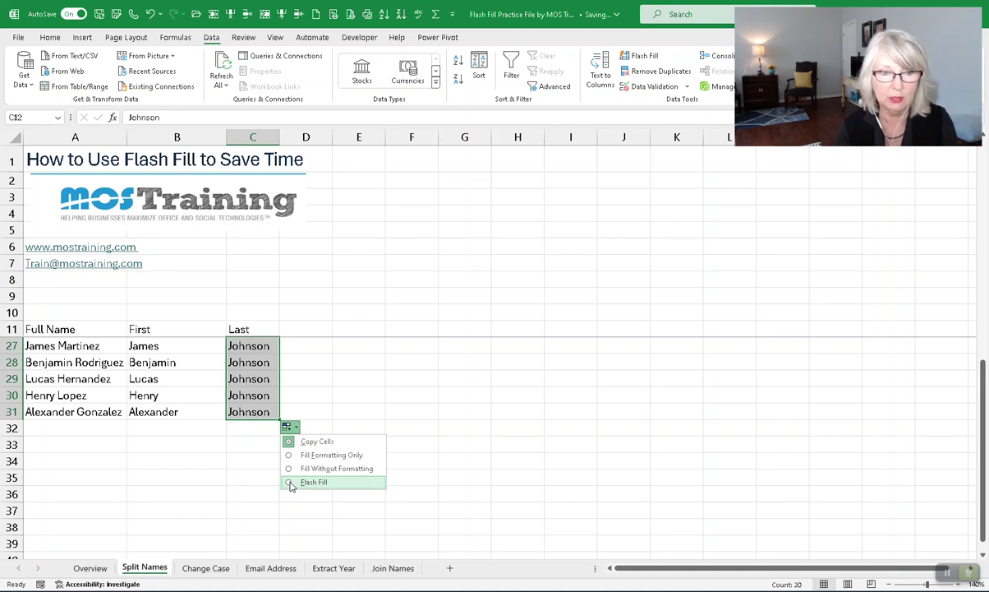
# Switch the copied cells to Flash Fill so each row gets its own surname, then review column C.
pyautogui.click(290, 484)
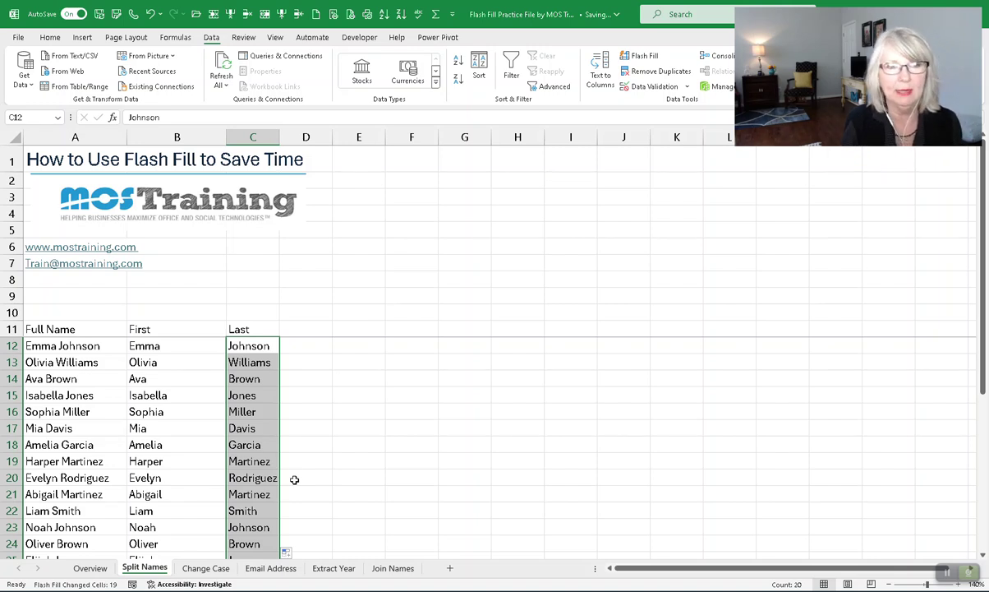
pyautogui.scroll(-2, 353, 404)
pyautogui.scroll(2, 356, 395)
pyautogui.scroll(-4, 350, 399)
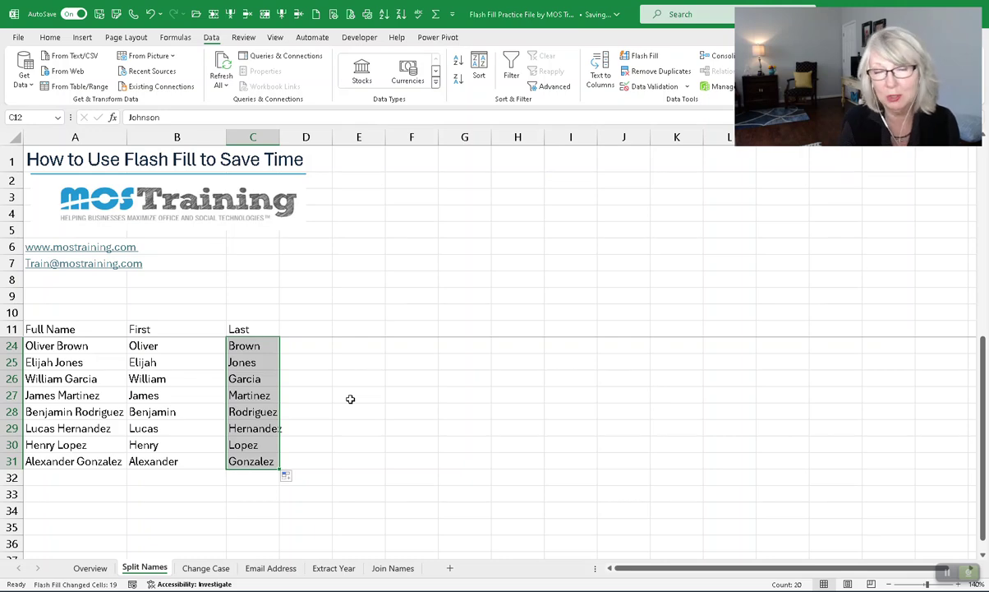
# On Change Case, enter the sample first name in B5 and Flash Fill proper-case first names down column B.
pyautogui.click(200, 569)
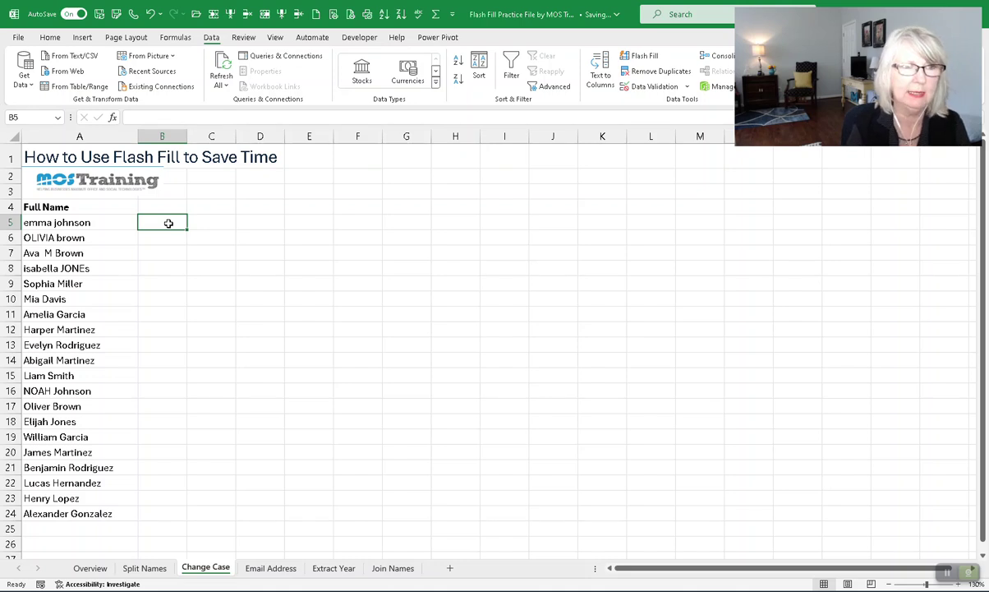
pyautogui.write('Emma')
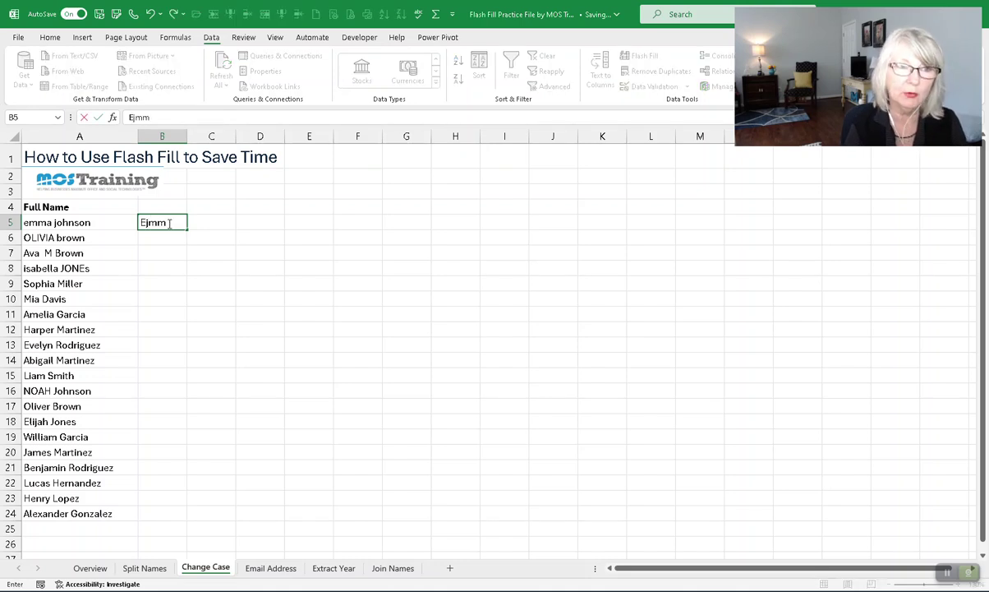
pyautogui.press('BackSpace')
pyautogui.press('BackSpace')
pyautogui.press('BackSpace')
pyautogui.write('mma')
pyautogui.press('Return')
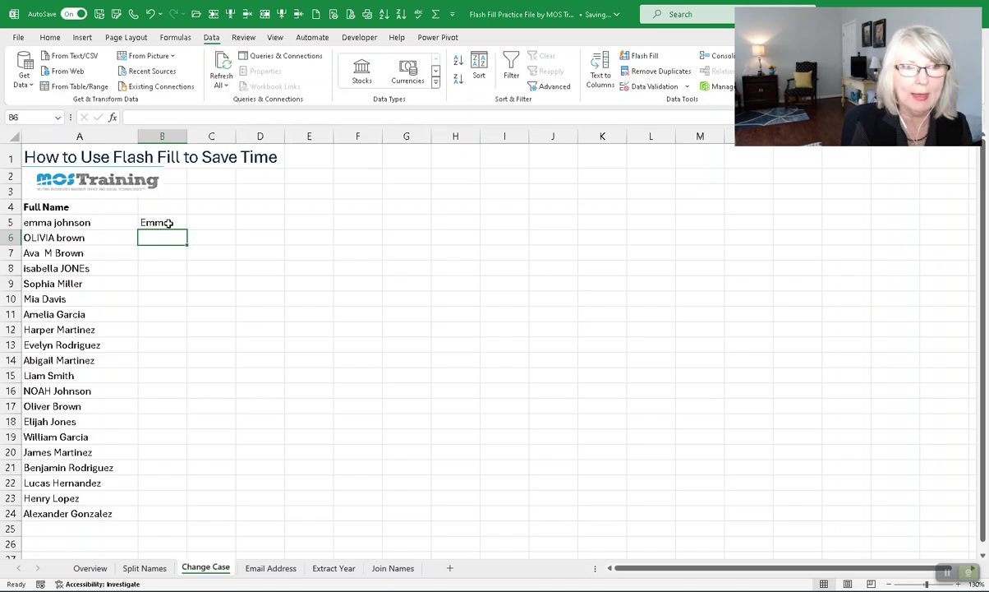
pyautogui.hotkey('ctrl', 'e')
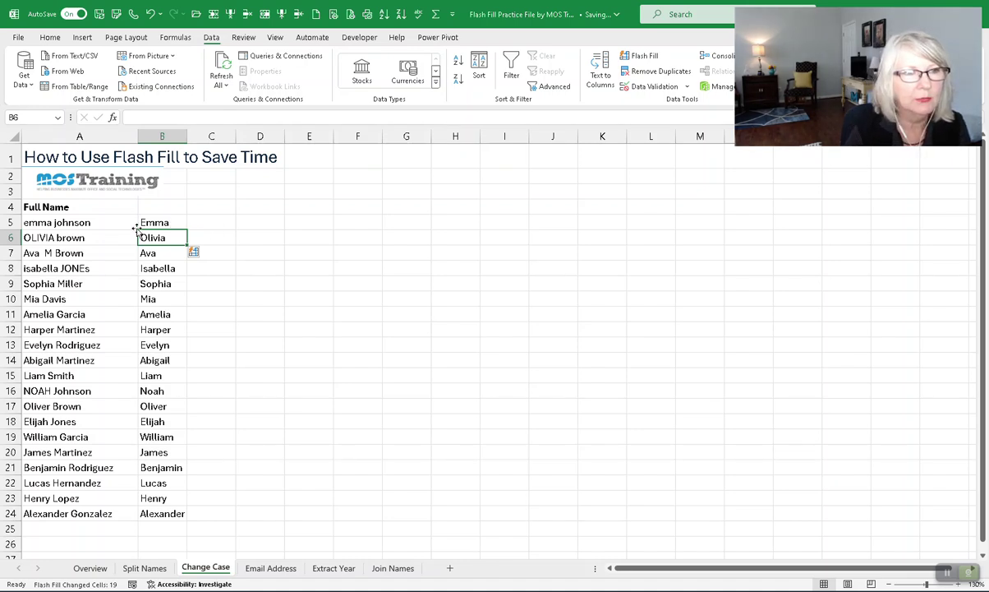
# Select C5, then move to the Email Address sheet.
pyautogui.click(164, 223)
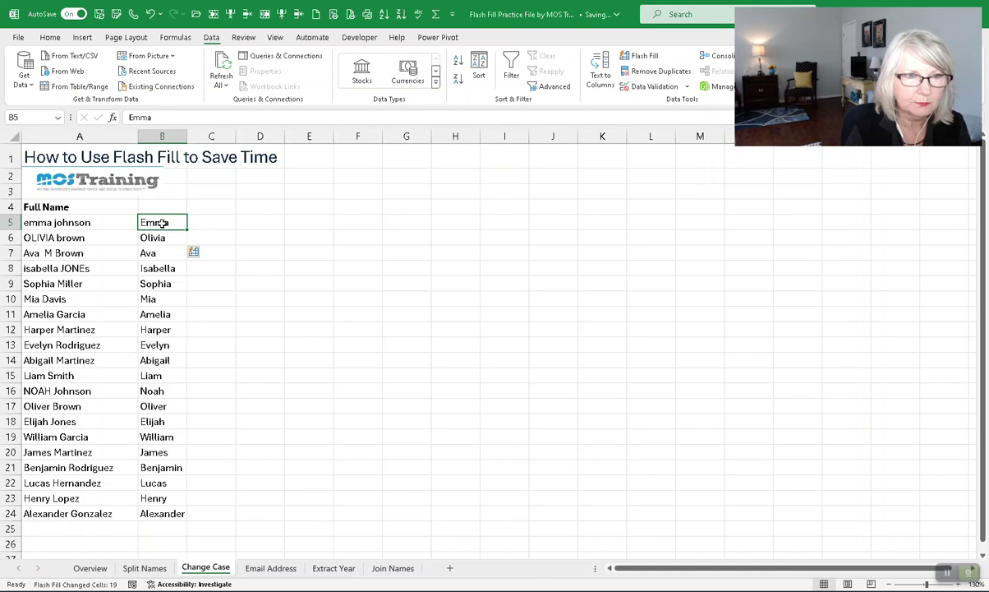
pyautogui.click(209, 220)
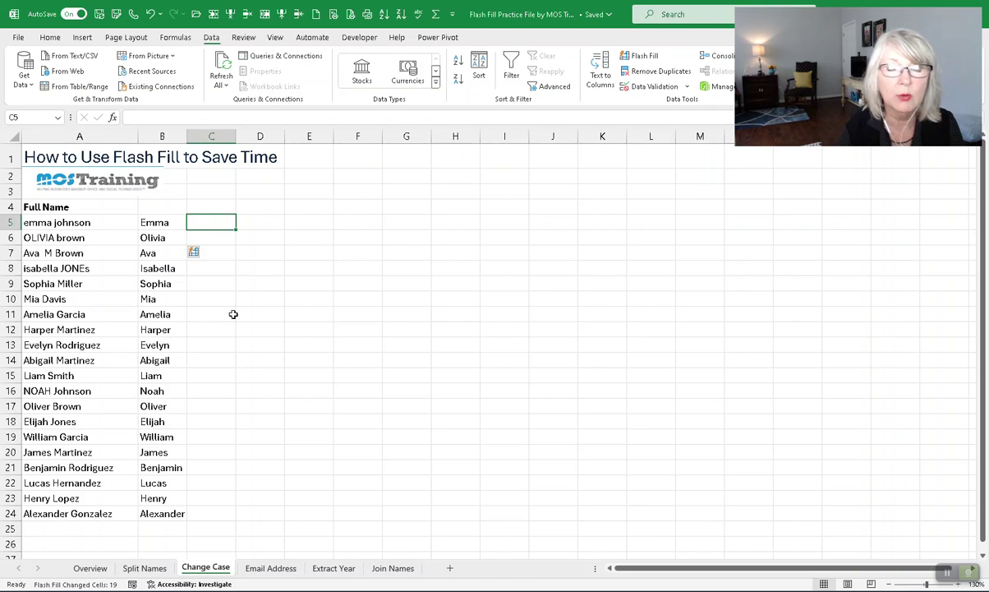
pyautogui.click(264, 567)
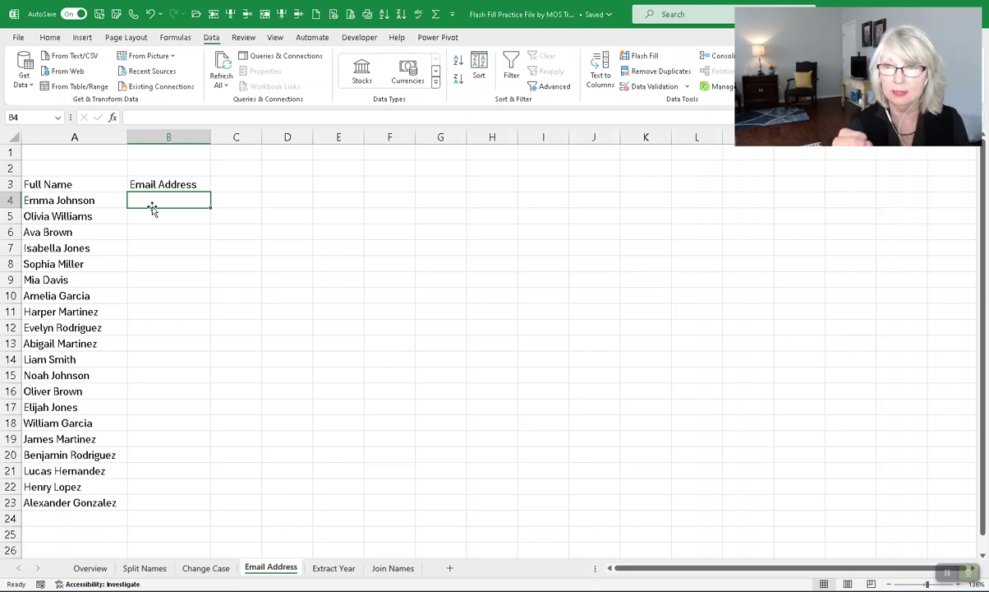
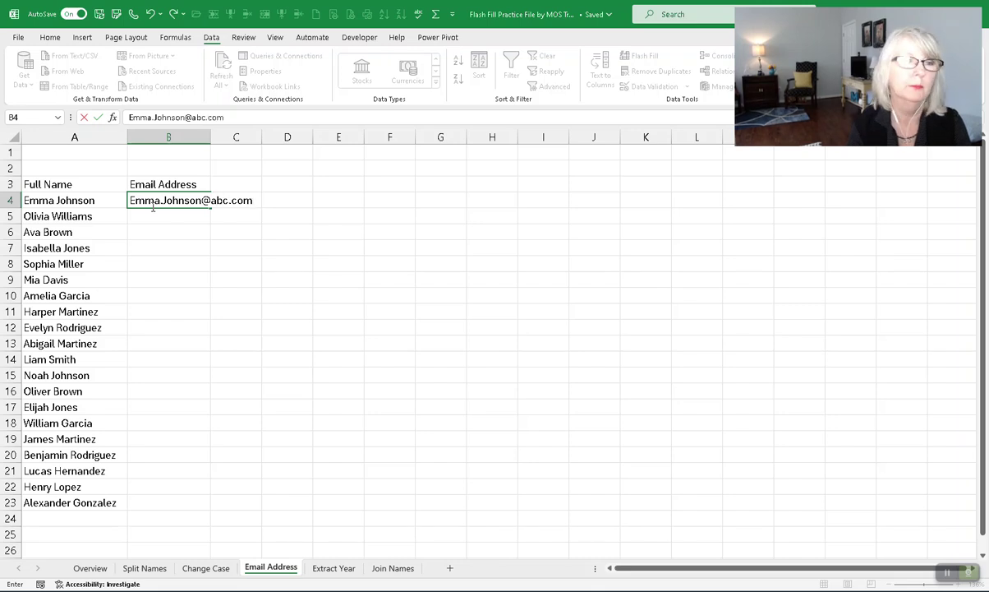
pyautogui.press('Return')
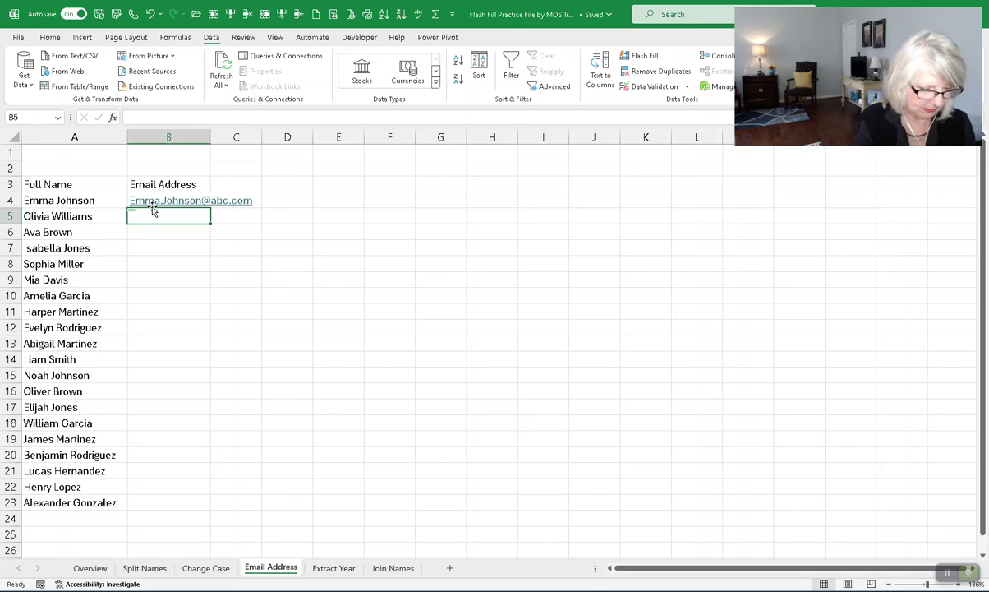
pyautogui.hotkey('ctrl', 'e')
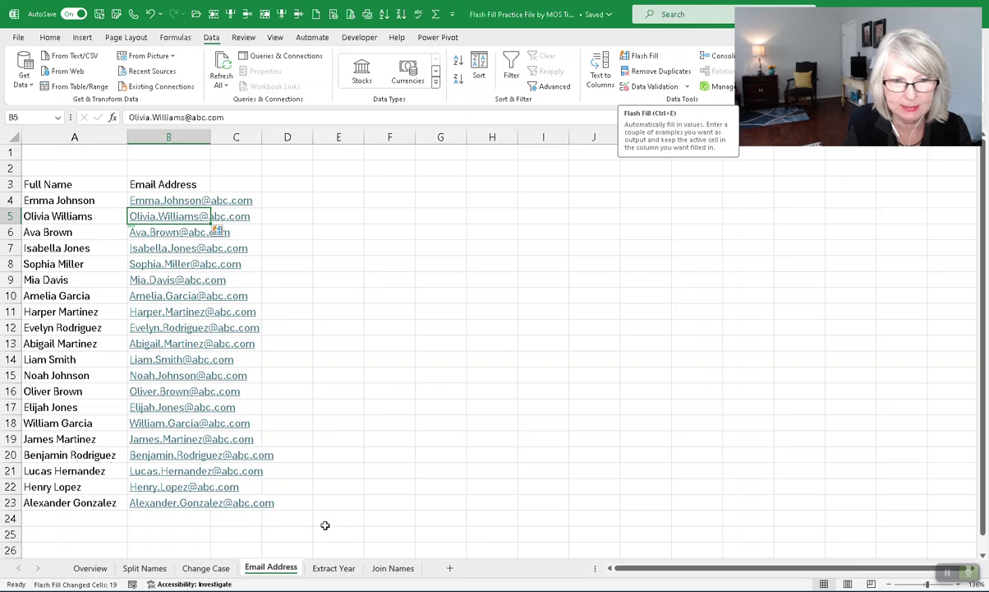
# On Extract Year, enter 2011 in C4 and Flash Fill hire years down to row 23.
pyautogui.click(332, 568)
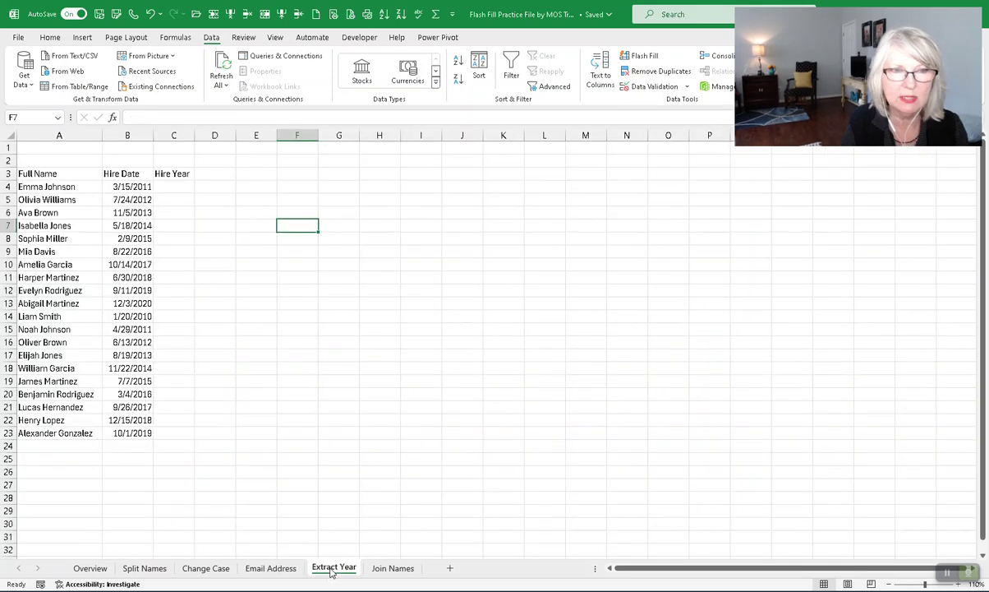
pyautogui.click(188, 190)
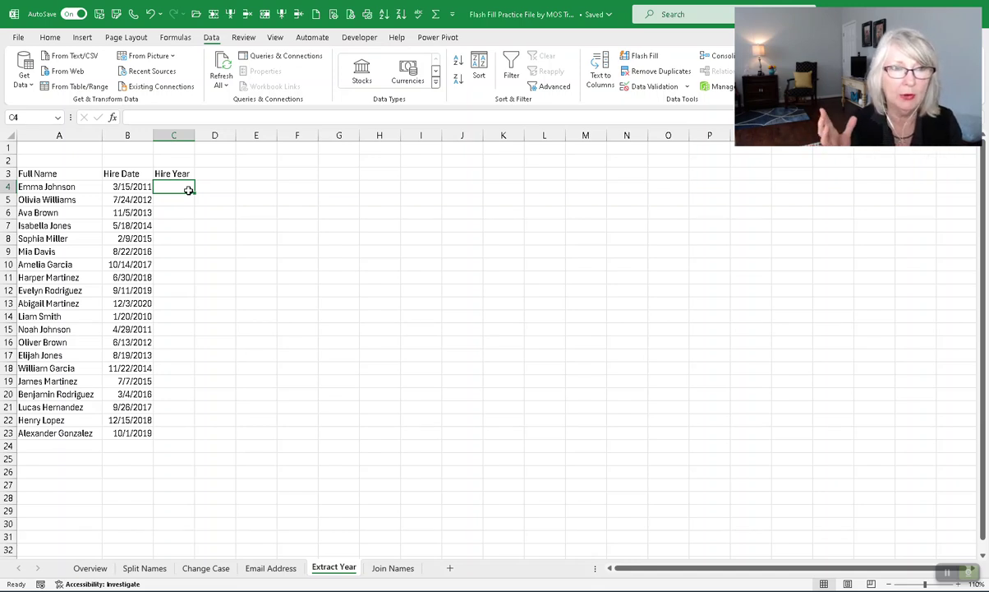
pyautogui.write('20')
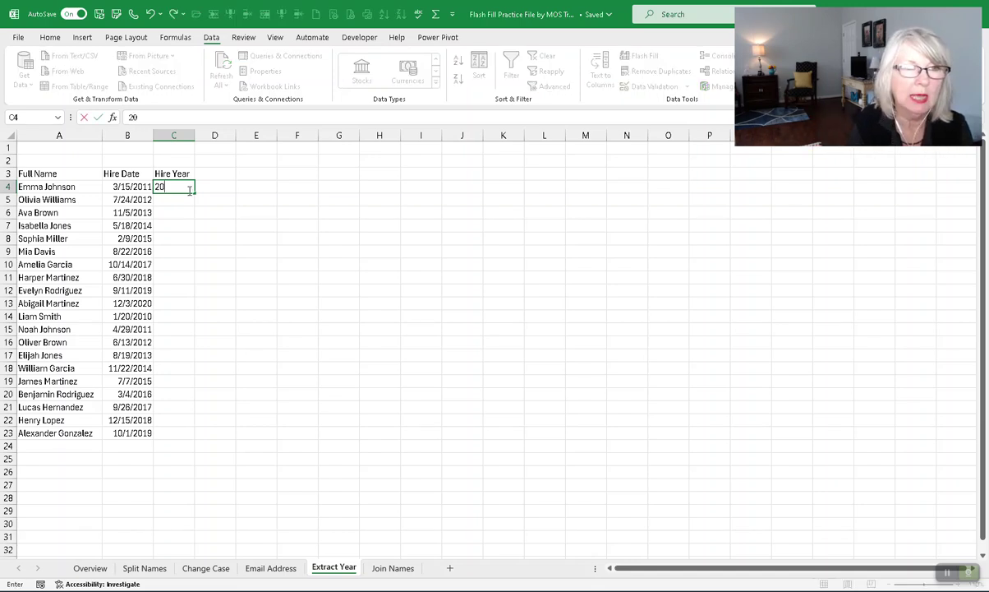
pyautogui.write('11')
pyautogui.press('Return')
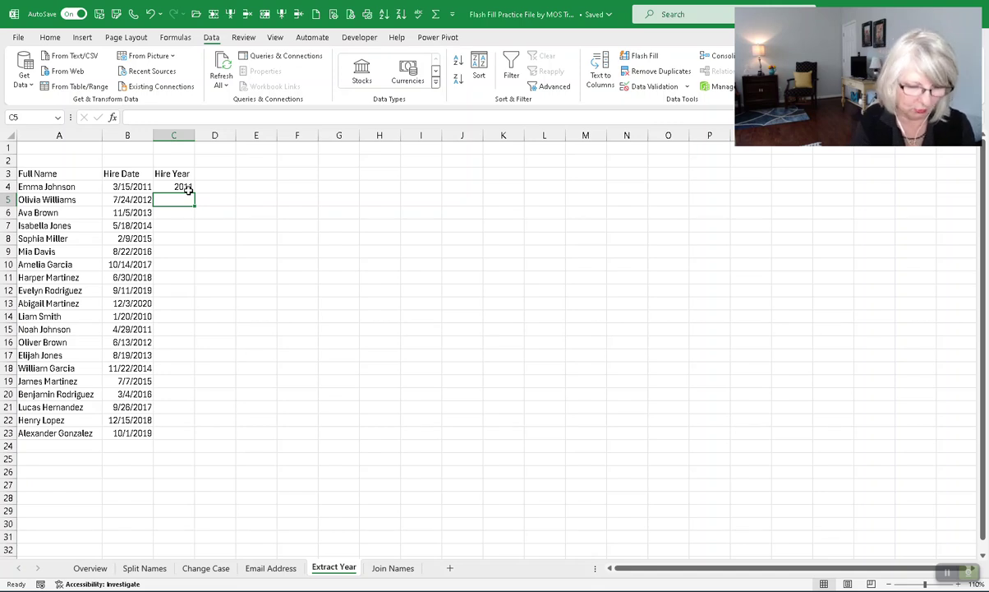
pyautogui.hotkey('ctrl', 'e')
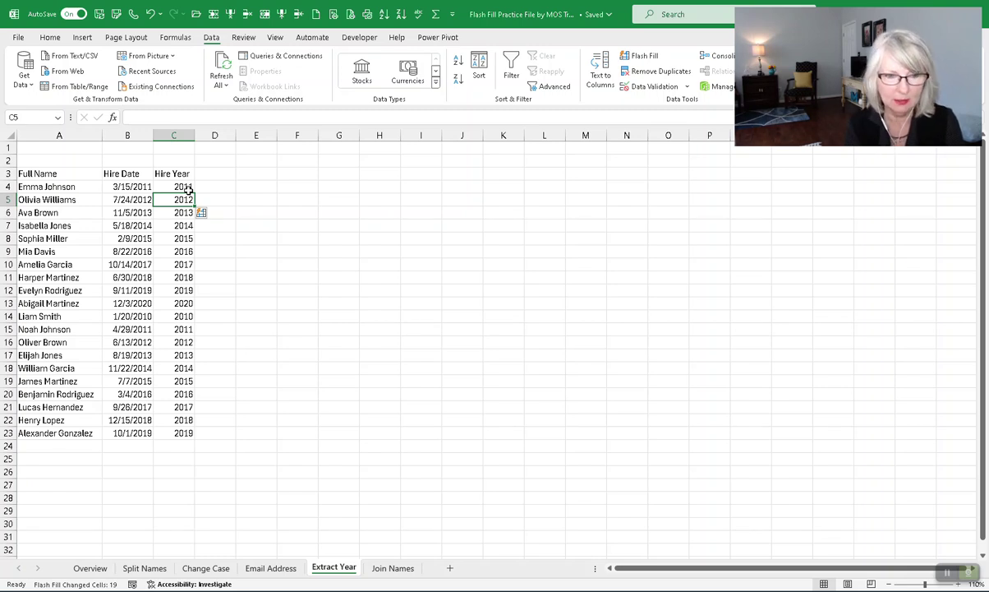
# On Join Names, enter the first person's full name in C4 and attempt Flash Fill, which finds no pattern.
pyautogui.click(391, 567)
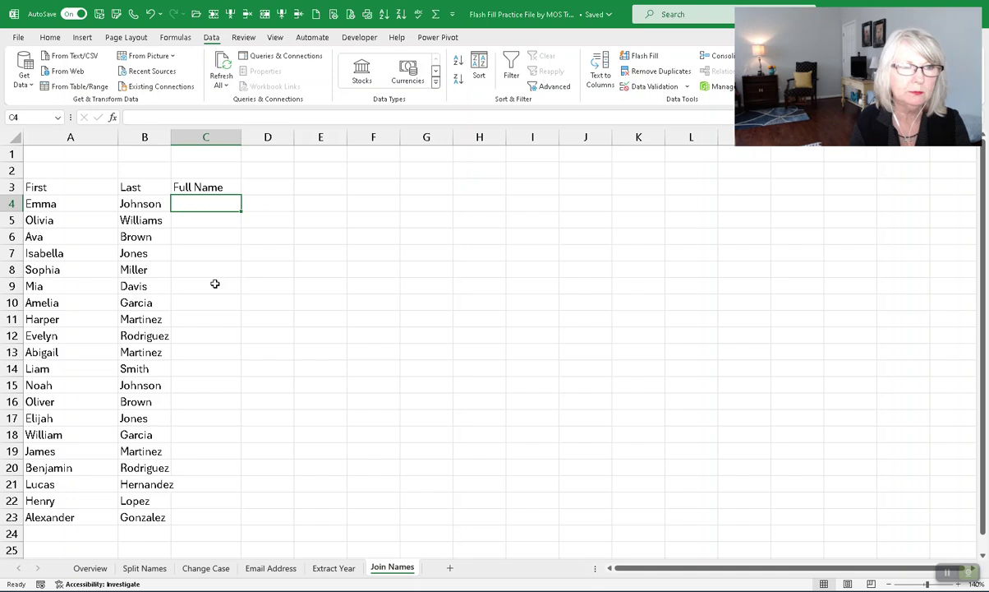
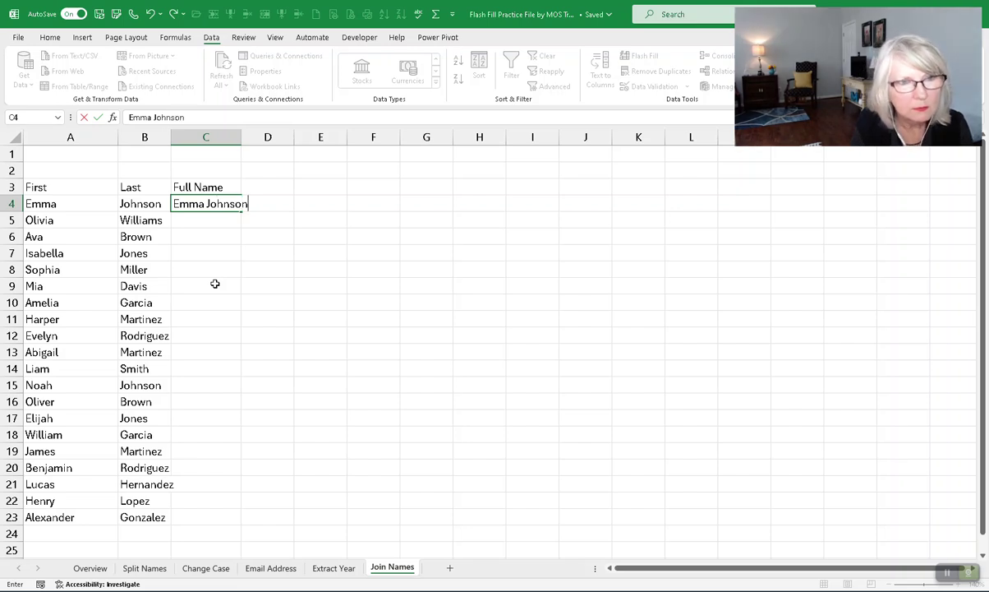
pyautogui.press('Return')
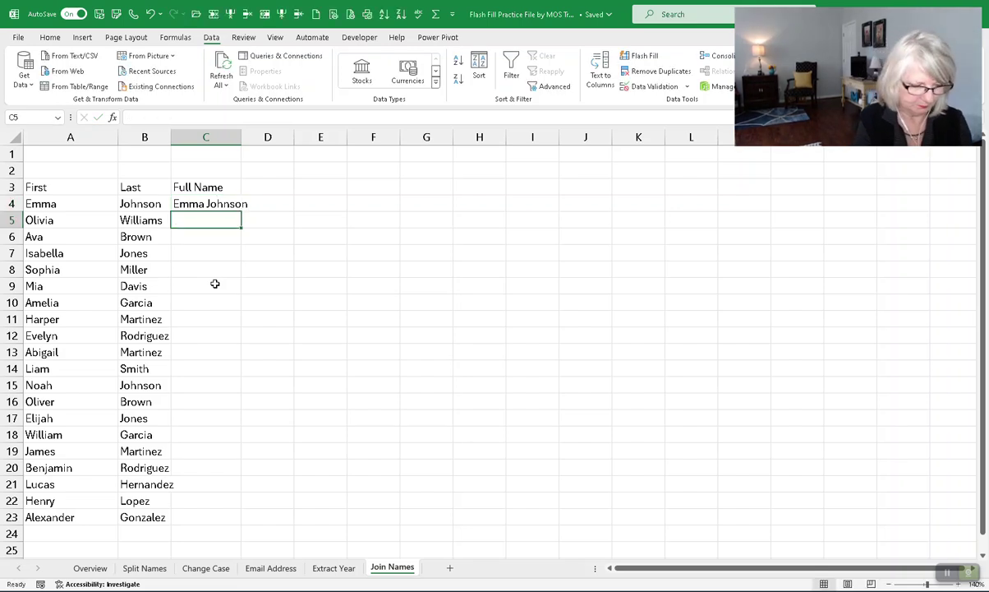
pyautogui.hotkey('ctrl', 'e')
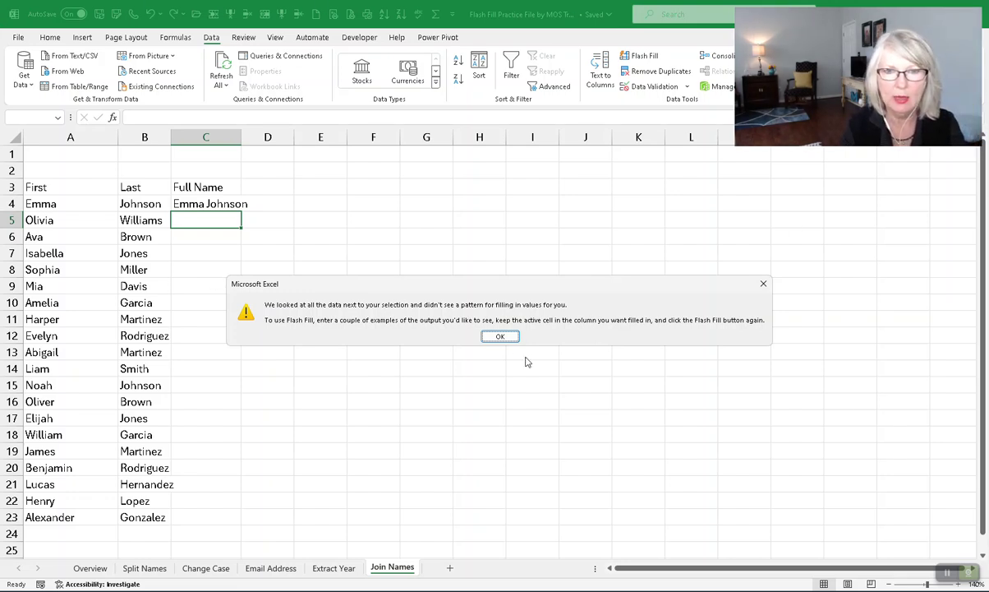
pyautogui.click(500, 336)
pyautogui.click(229, 207)
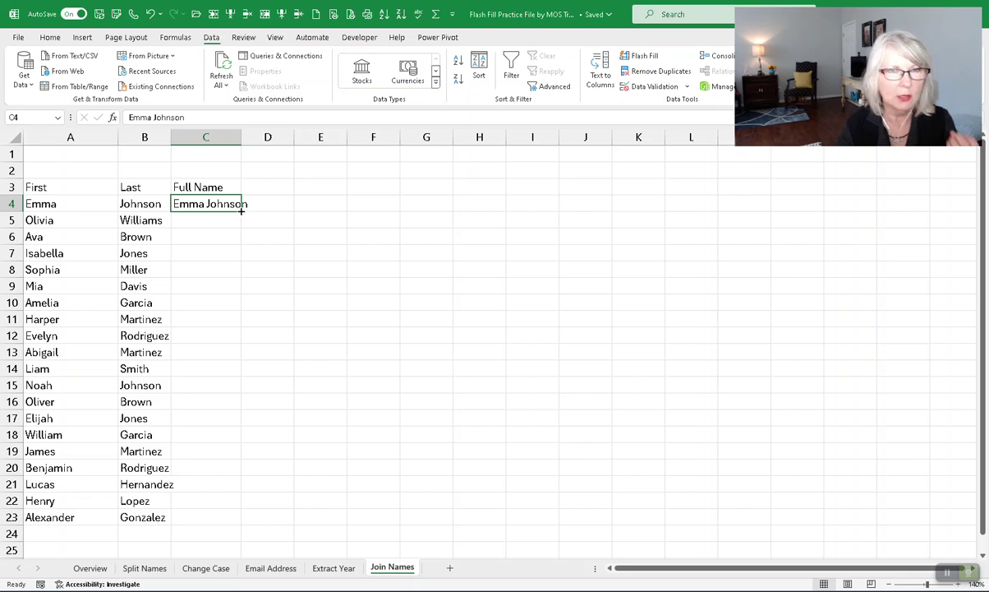
pyautogui.doubleClick(240, 210)
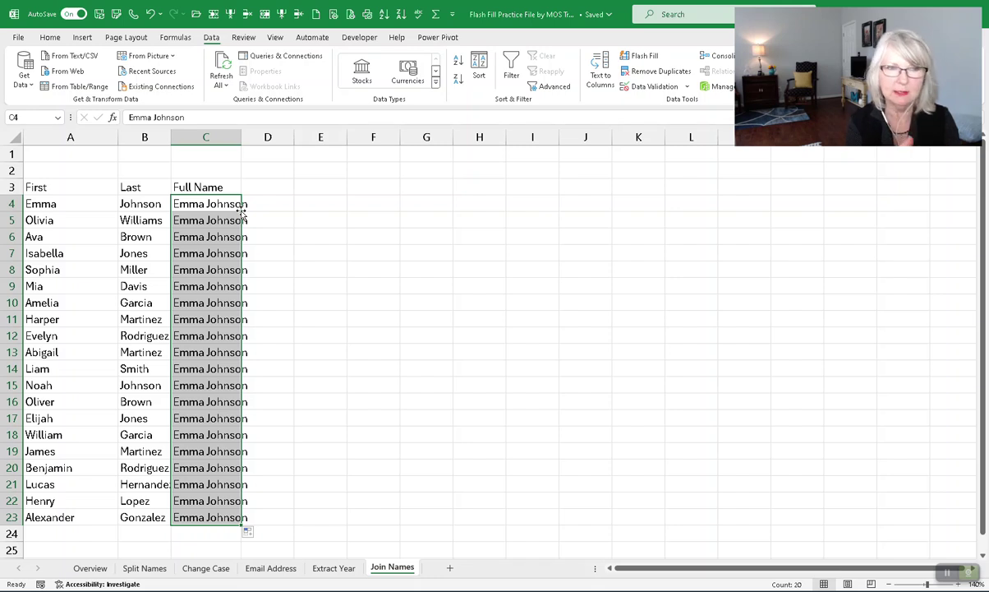
# Convert the copied cells to Flash Fill joined names through row 23, then return to Overview.
pyautogui.scroll(-2, 250, 345)
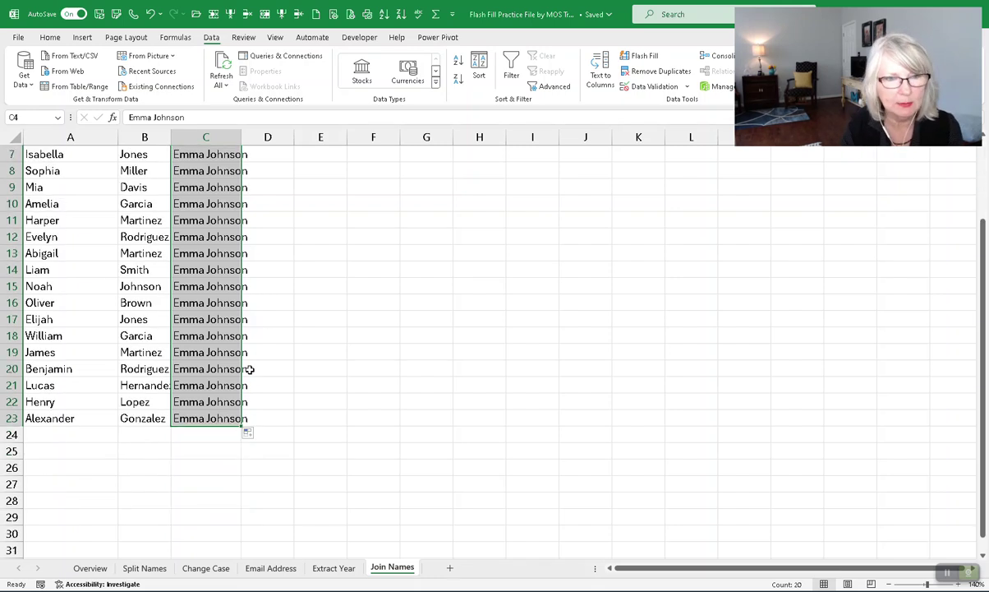
pyautogui.click(257, 434)
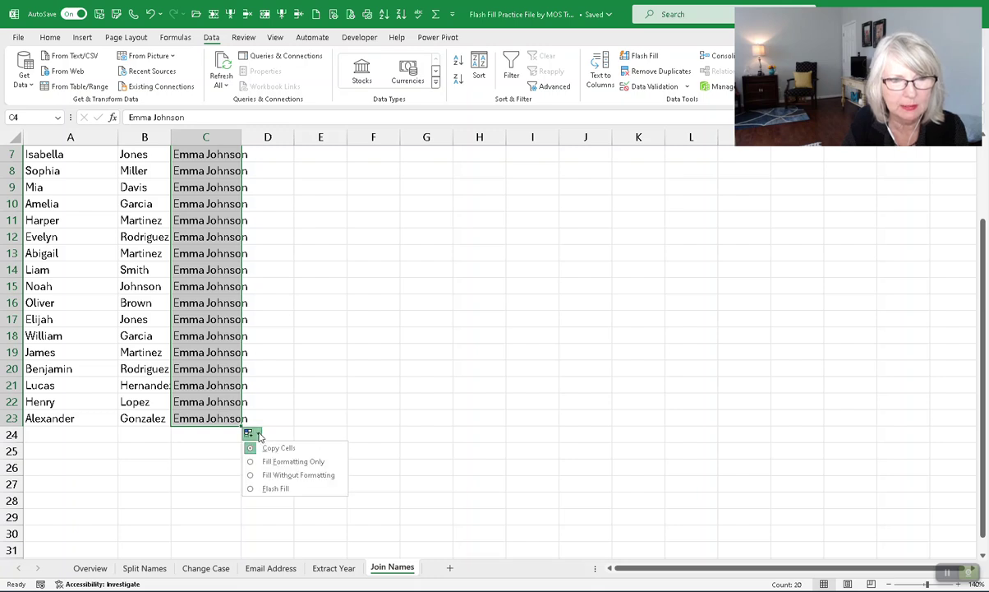
pyautogui.click(263, 488)
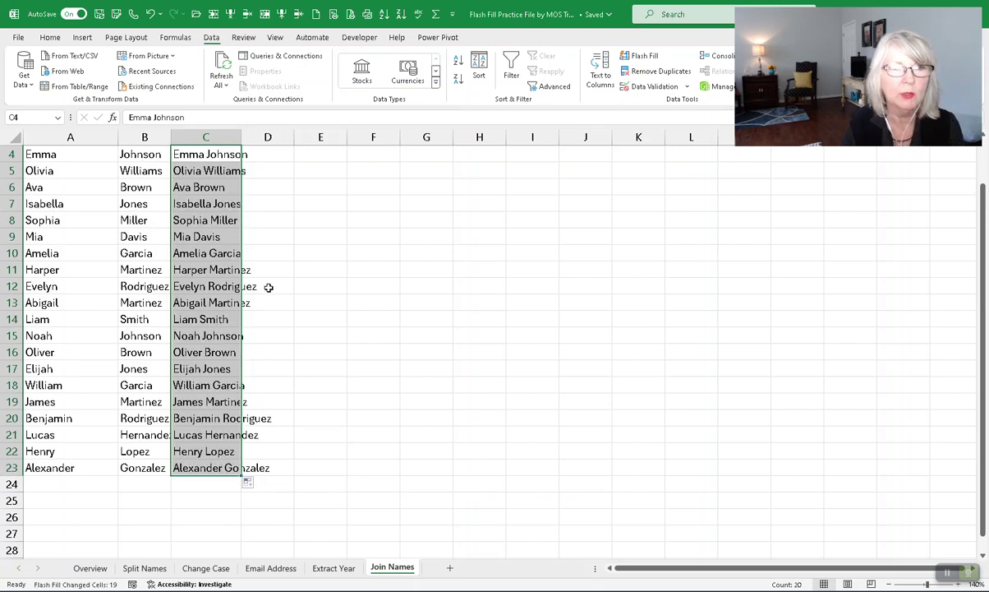
pyautogui.scroll(1, 355, 273)
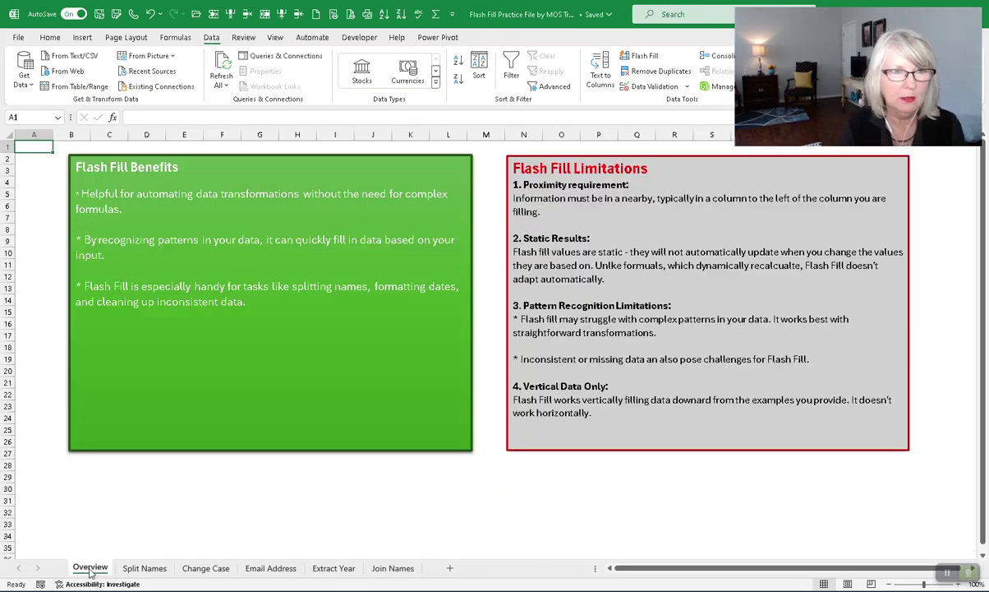
pyautogui.click(90, 568)
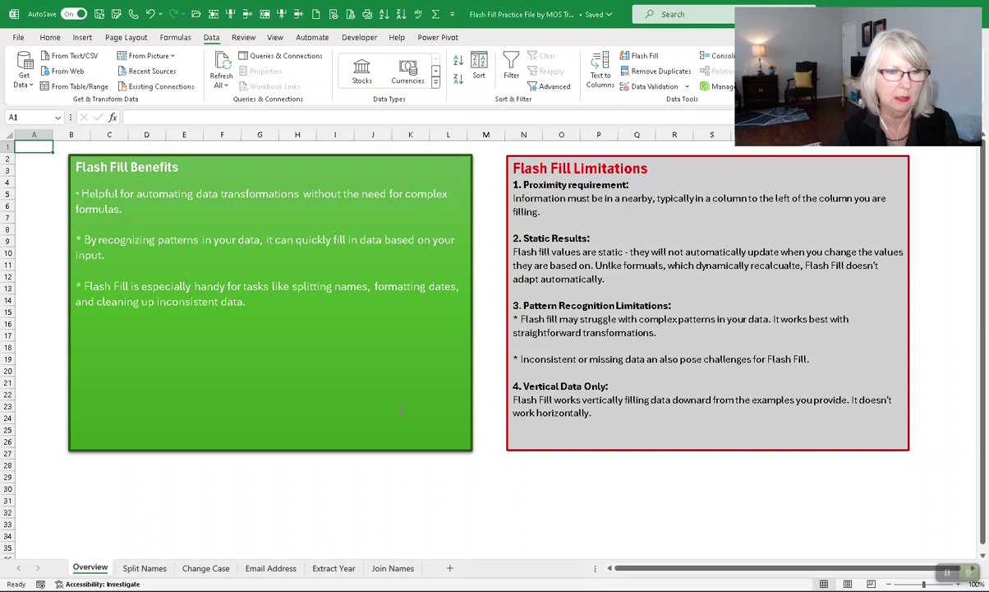
# Flip to Split Names and back to Overview to view the Flash Fill Benefits and Limitations.
pyautogui.click(156, 567)
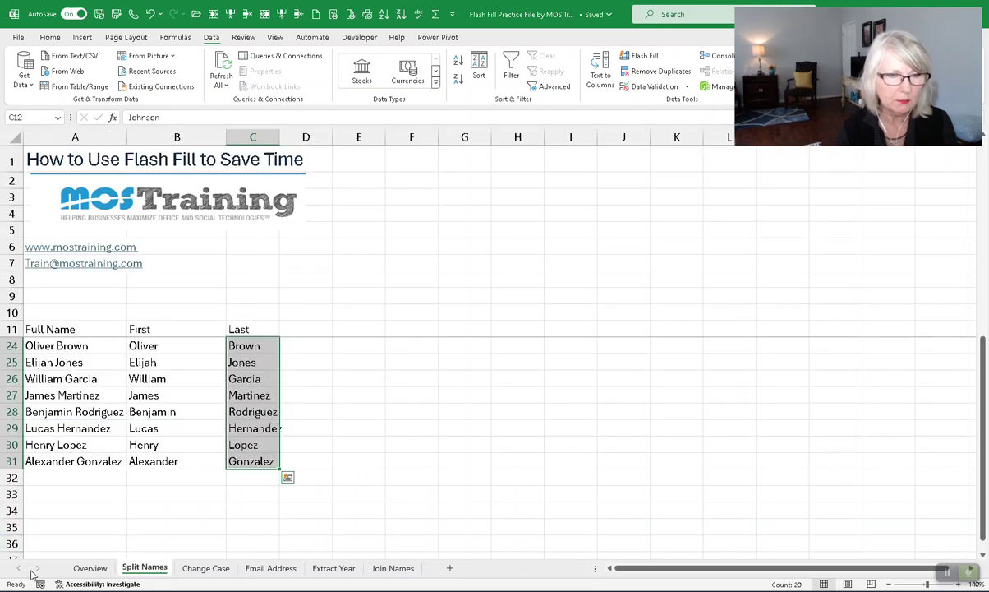
pyautogui.click(91, 568)
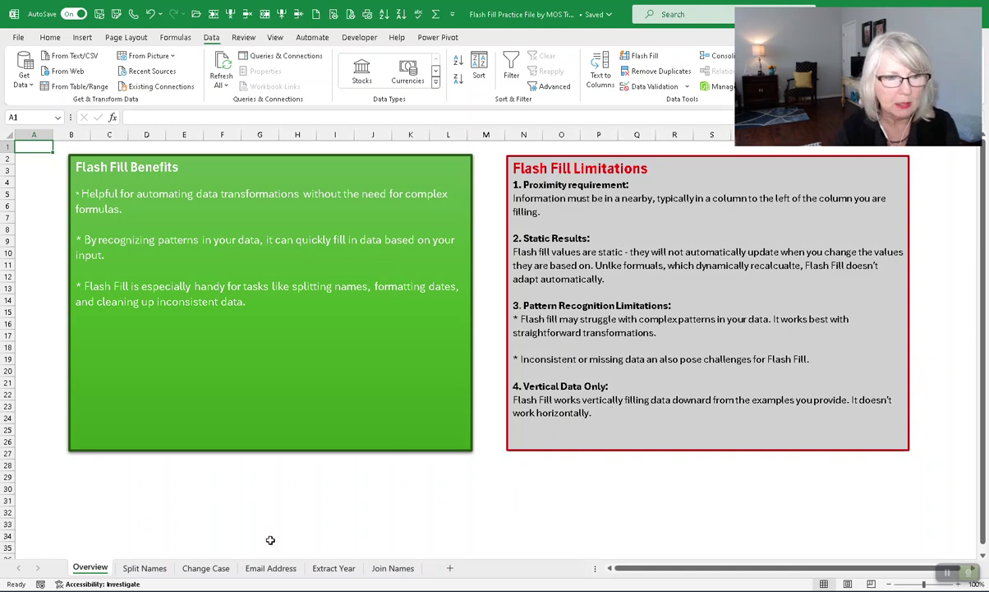
# Display the Split Names sheet with First and Last columns filled through row 31.
pyautogui.click(146, 568)
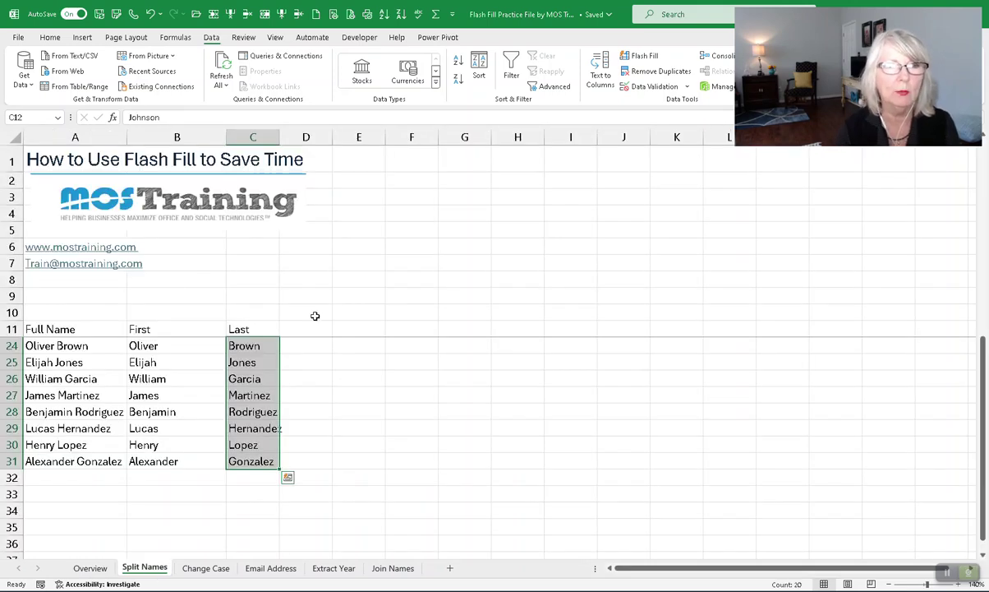